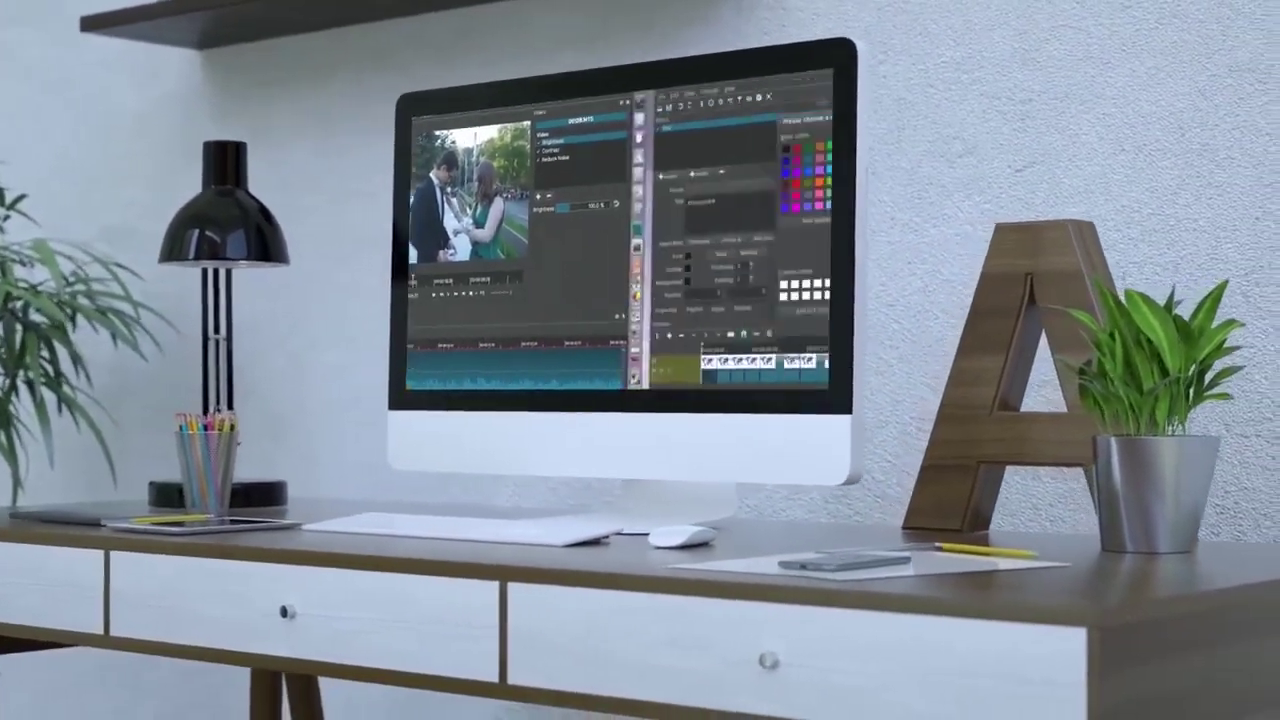
Exit full-screen playback of the Shotcut promo video, paused at 0:43.
key(Escape)
Like the video, subscribe with All notifications, then go back to the Shotcut window.
scroll(1252, 211, down, 5)
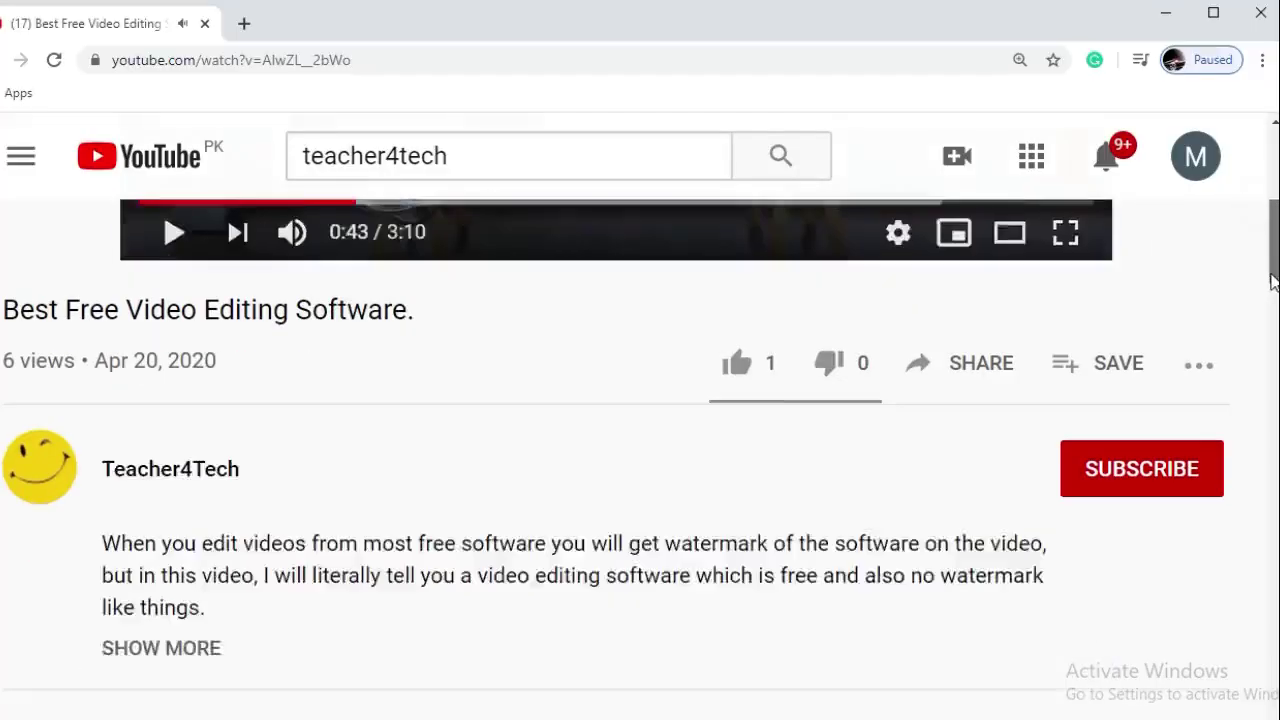
click(737, 312)
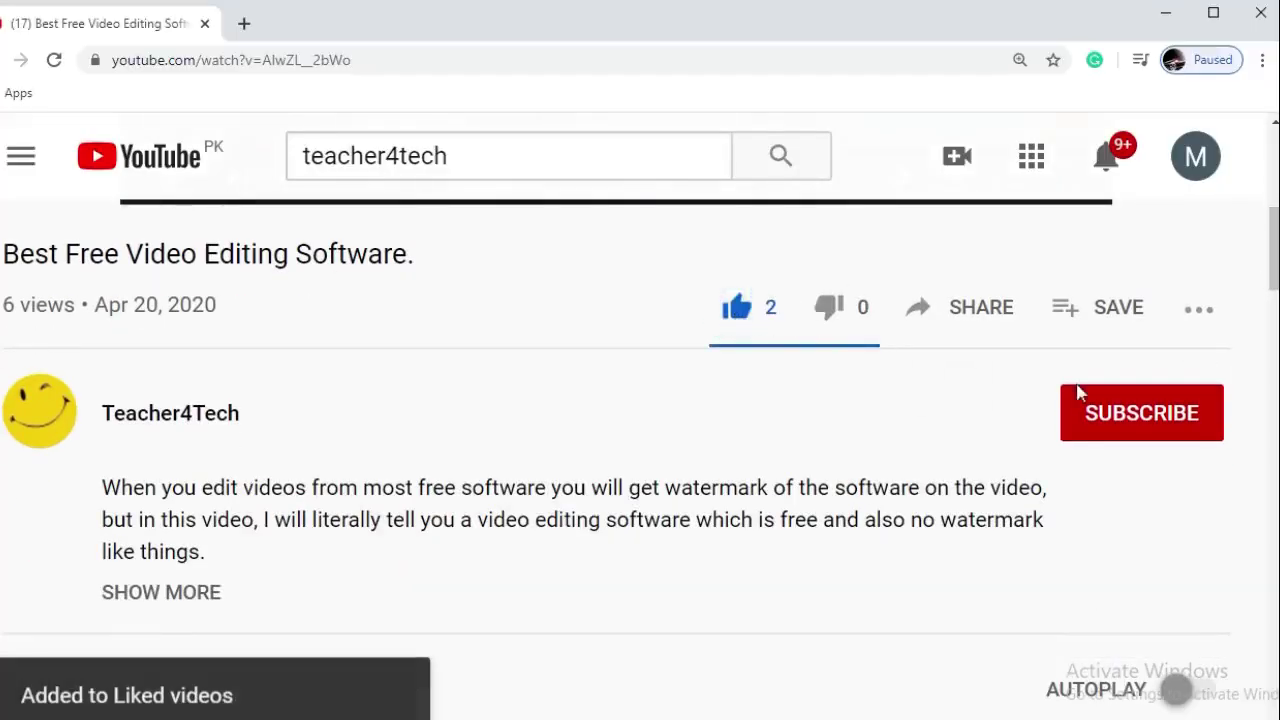
click(1117, 432)
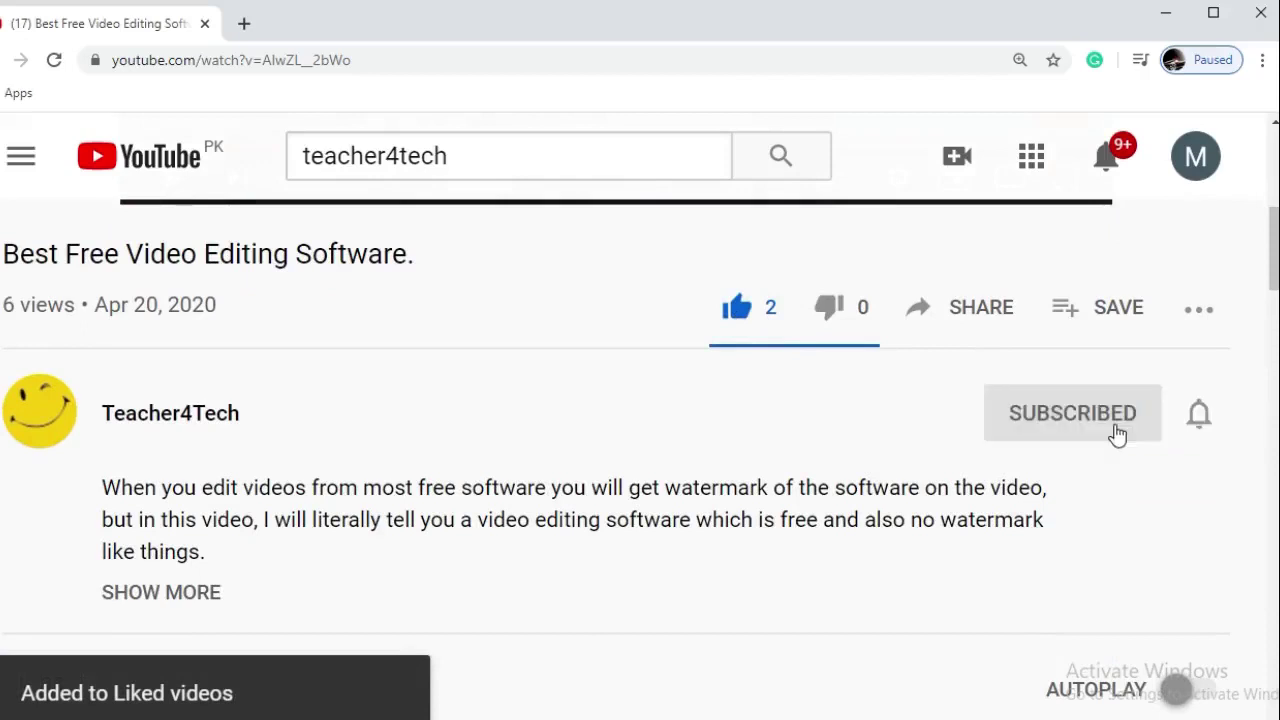
click(1204, 416)
click(1150, 482)
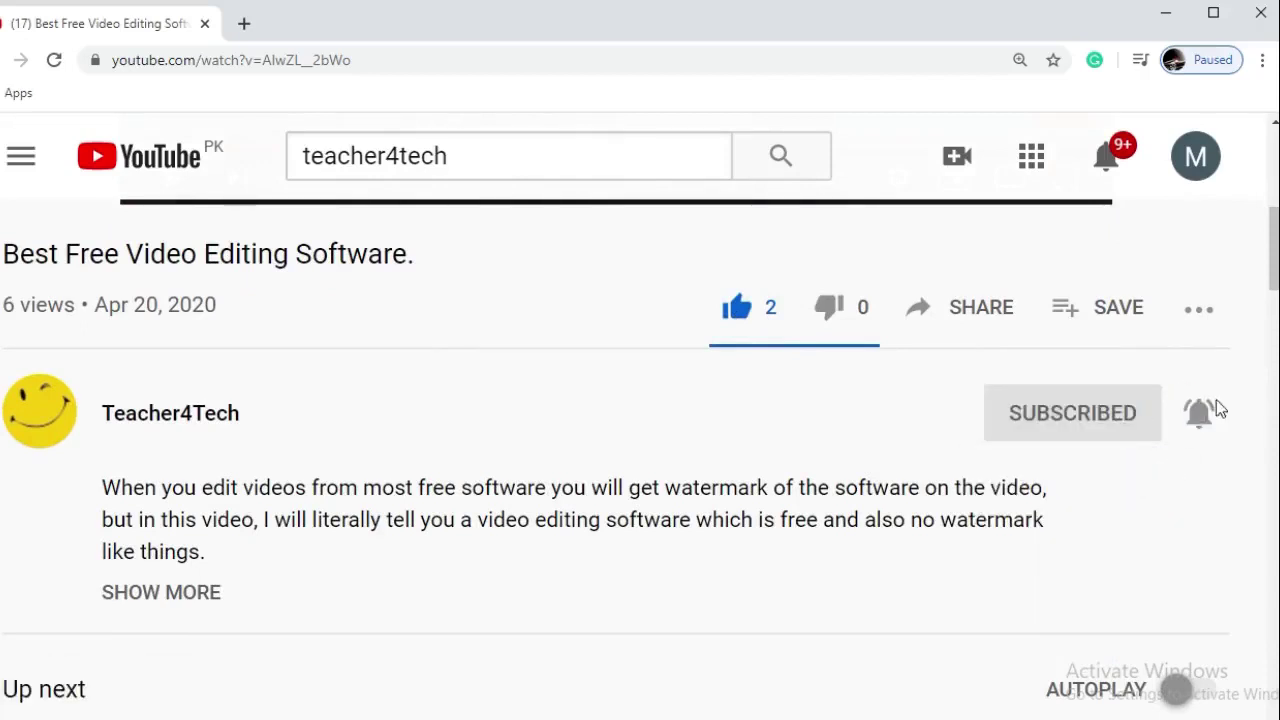
drag(1273, 262, 1270, 188)
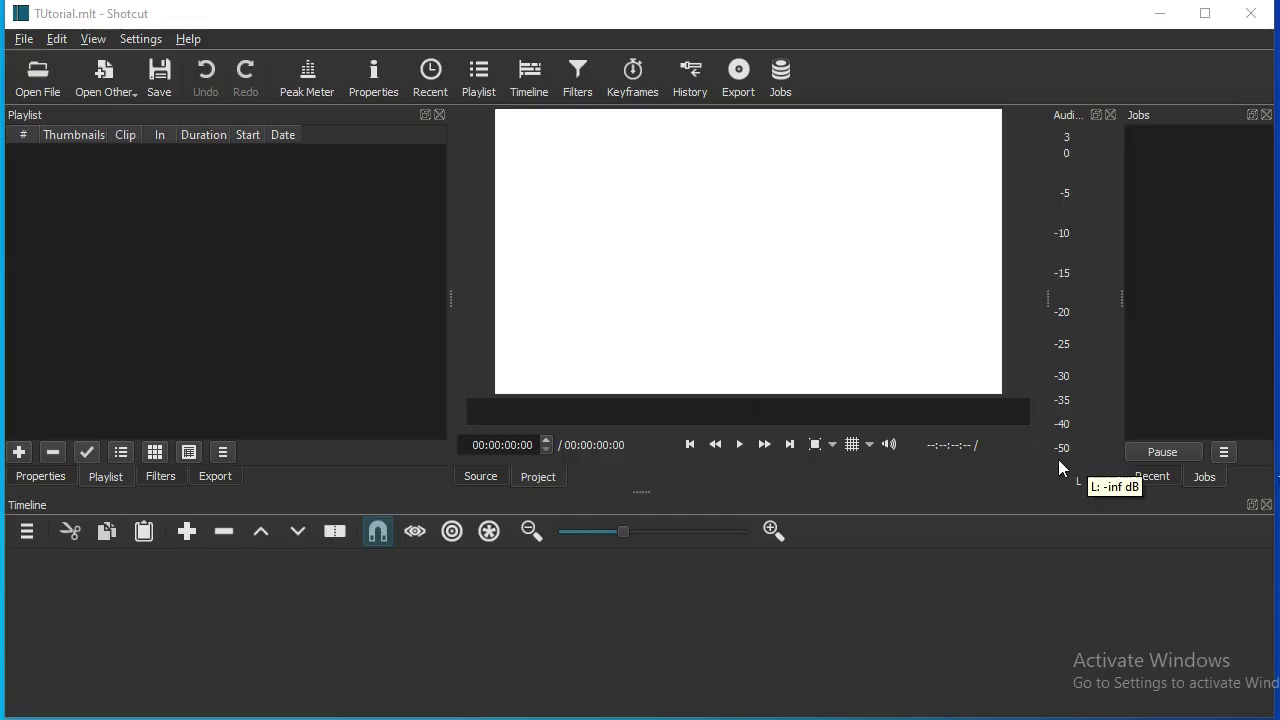
Drag 1.mp4 and 2.mp4 from the Tutorial Clips folder into the Shotcut playlist.
key(alt+Tab)
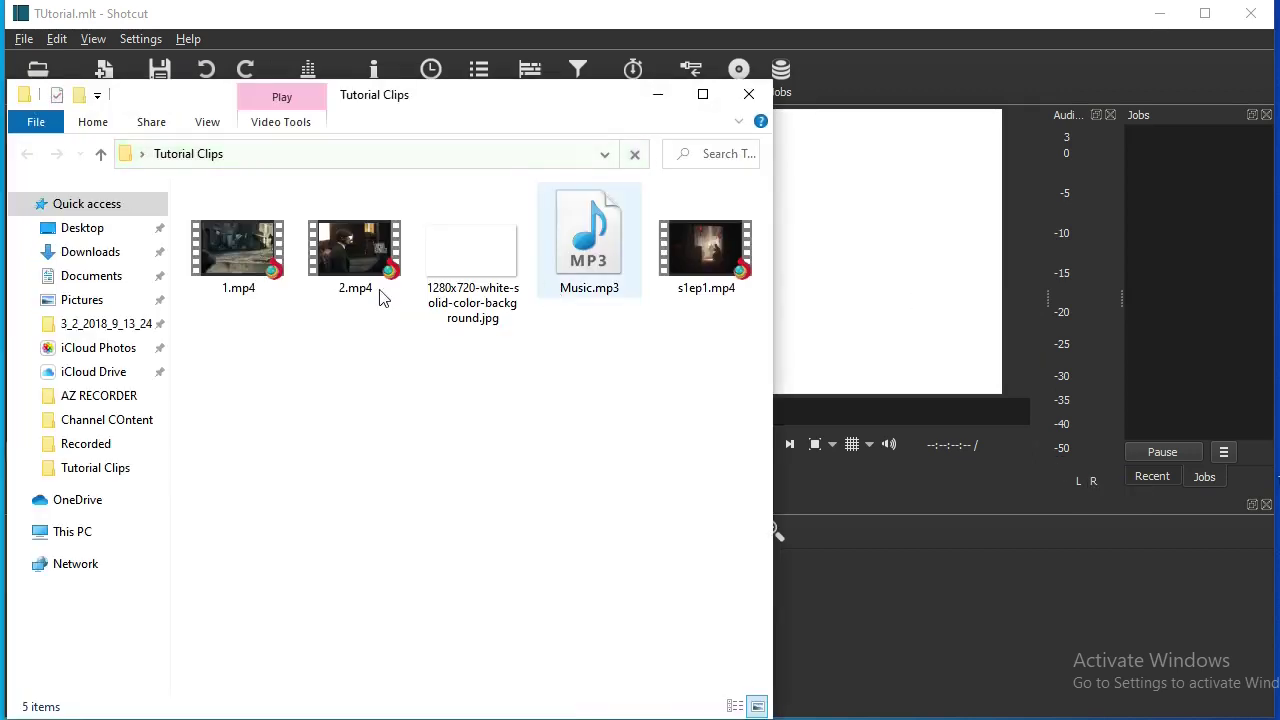
drag(528, 94, 811, 109)
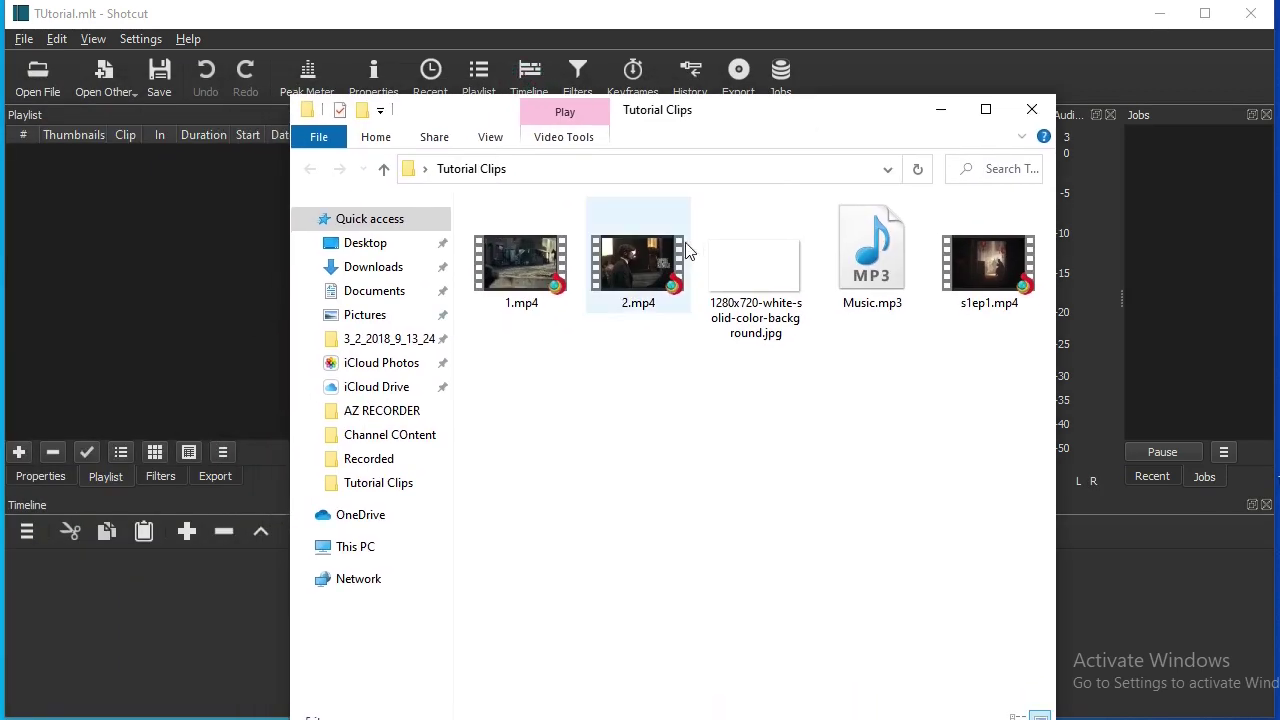
click(612, 283)
ctrl+click(530, 280)
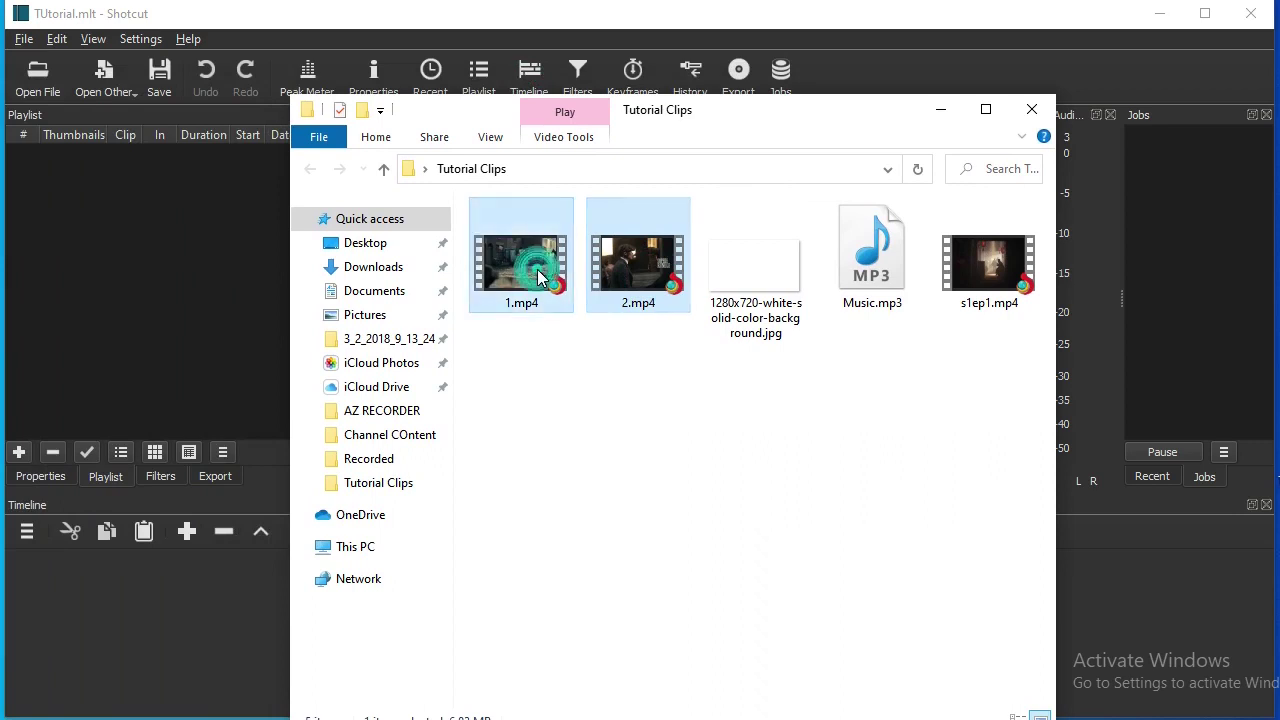
drag(530, 280, 181, 289)
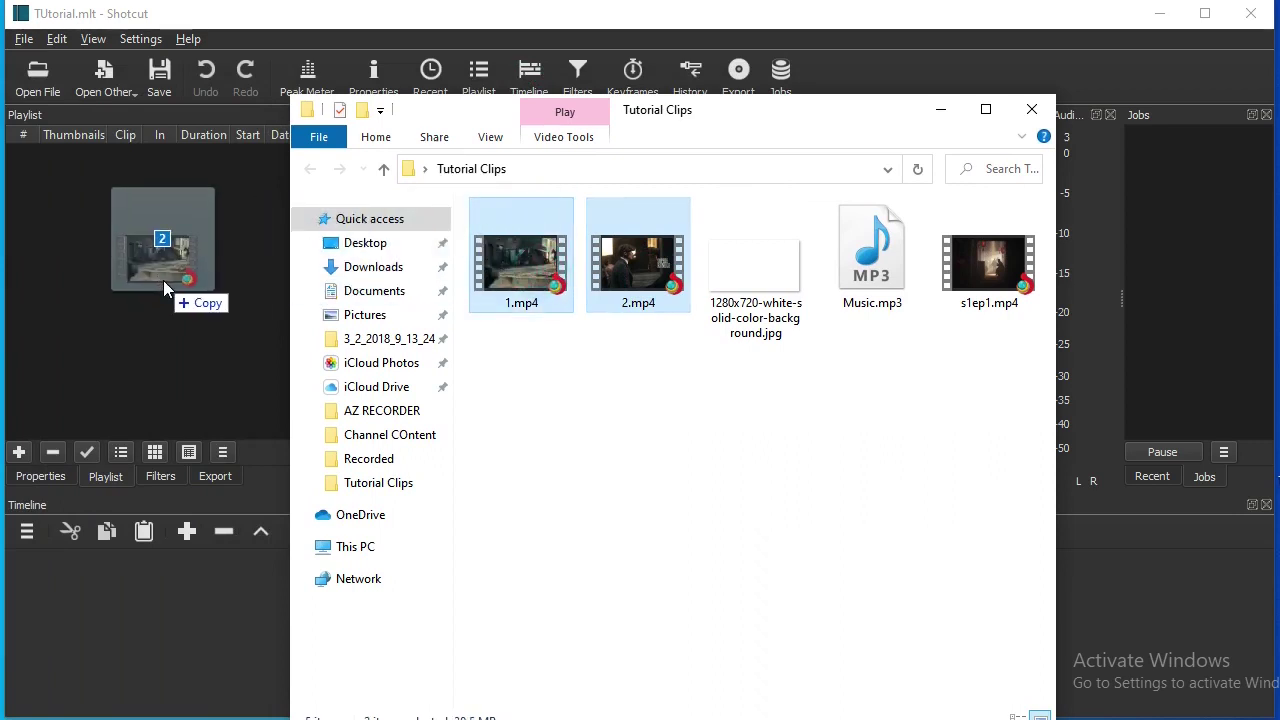
click(939, 110)
Trim 1.mp4 to end at about 00:00:20 and place it on the V1 track.
double_click(200, 166)
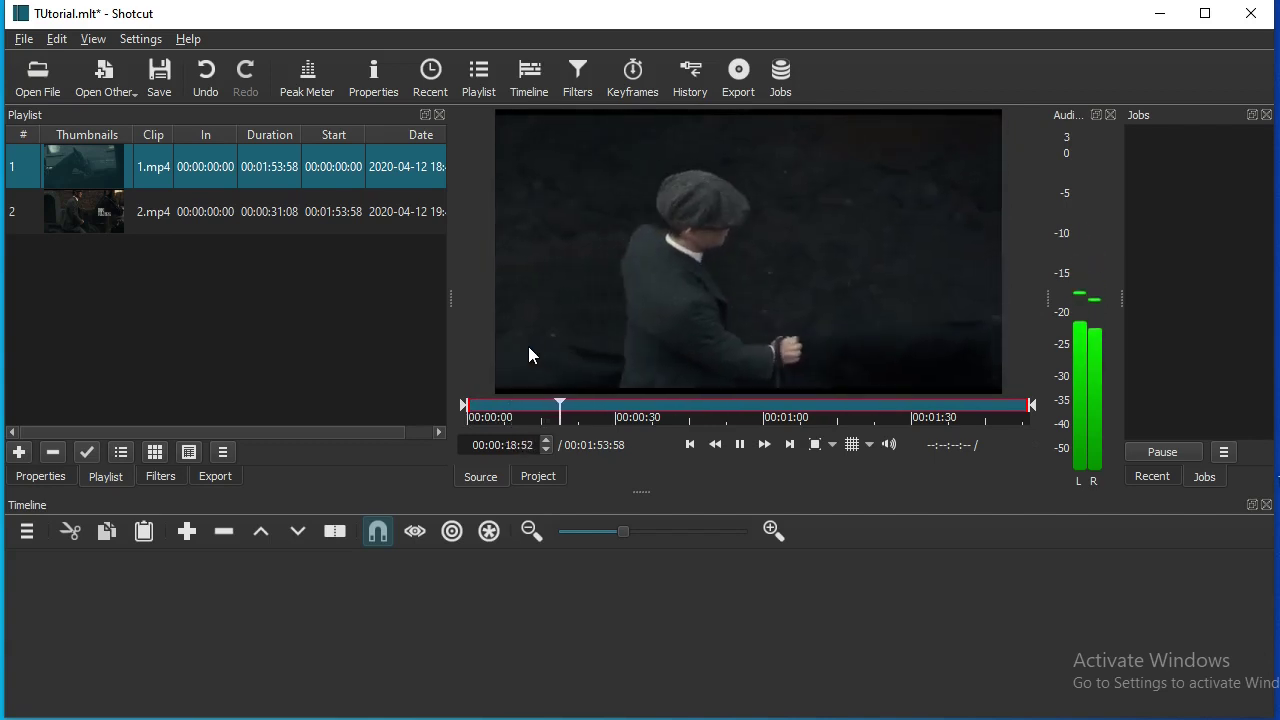
click(1032, 405)
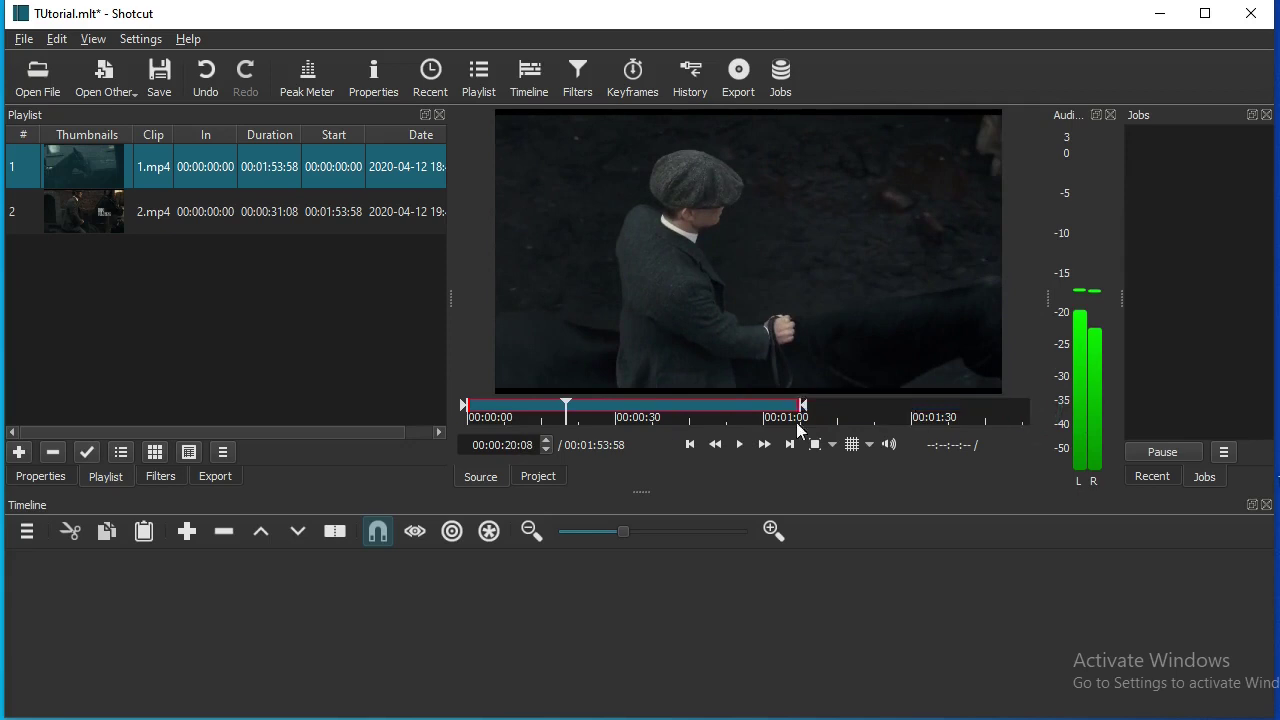
drag(917, 418, 567, 421)
drag(631, 324, 201, 591)
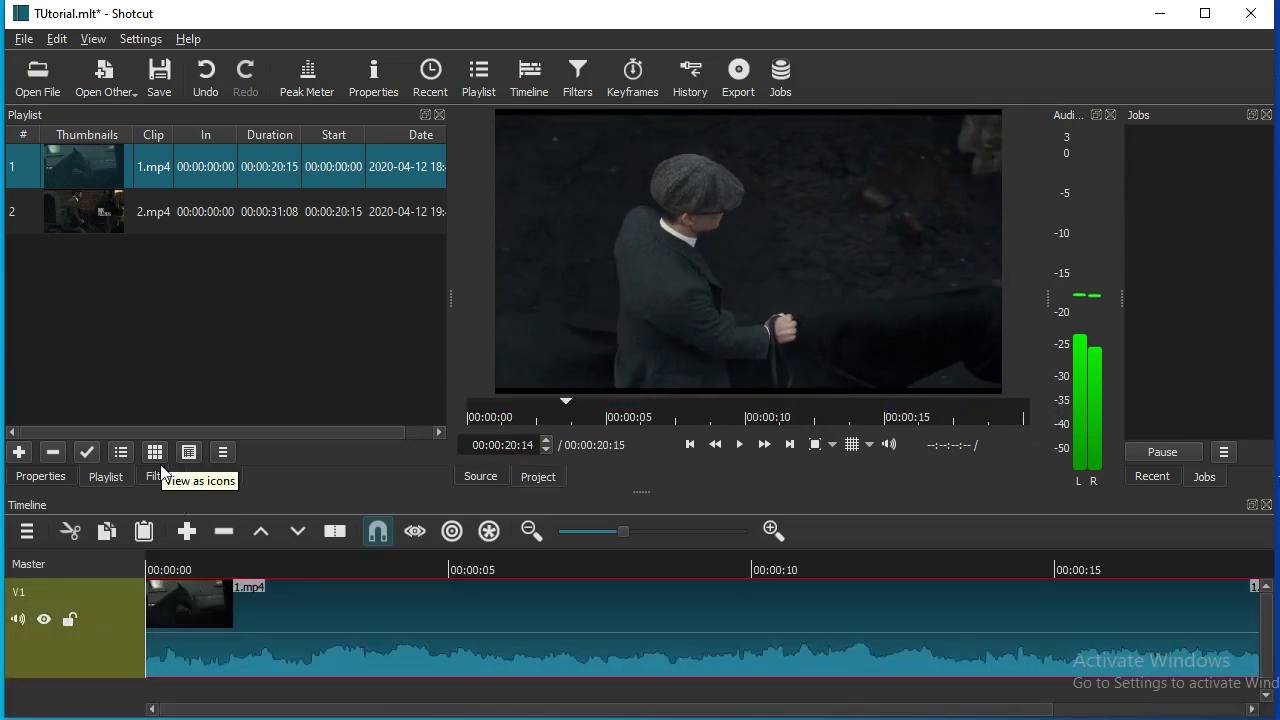
click(160, 476)
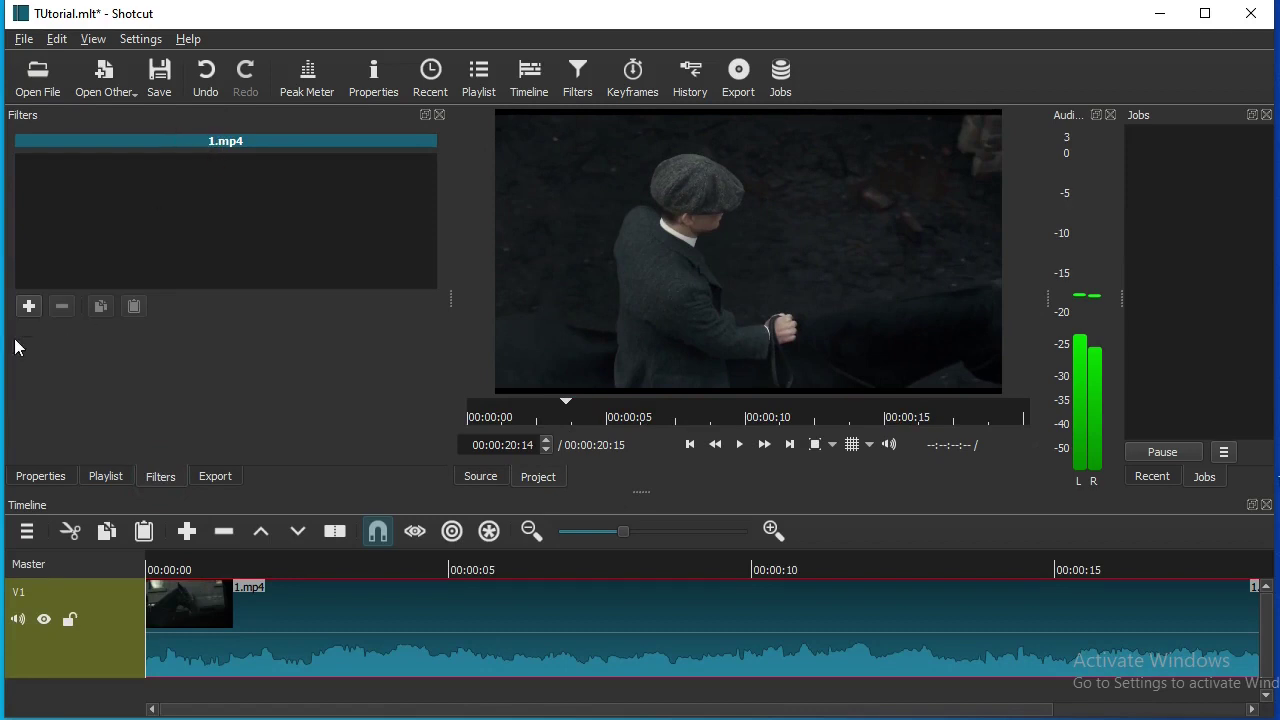
Search 'col' among the filters and apply Color Grading to 1.mp4.
click(28, 307)
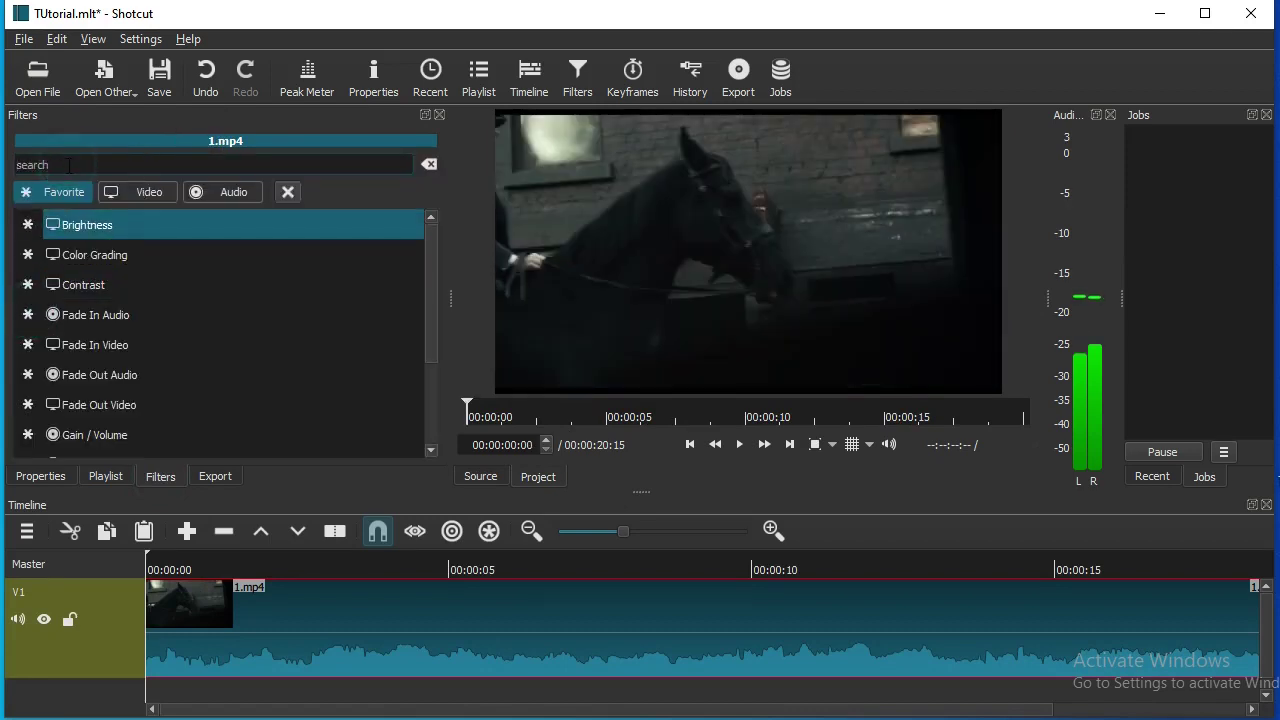
text(c)
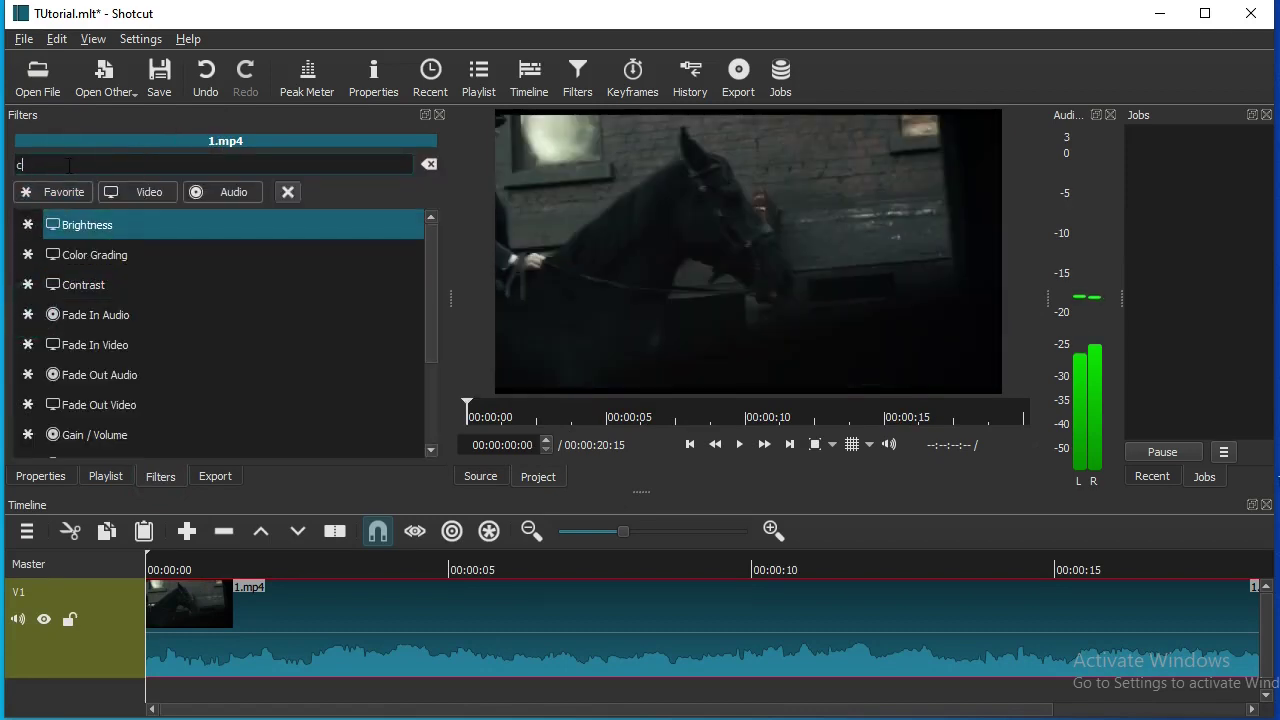
text(ol)
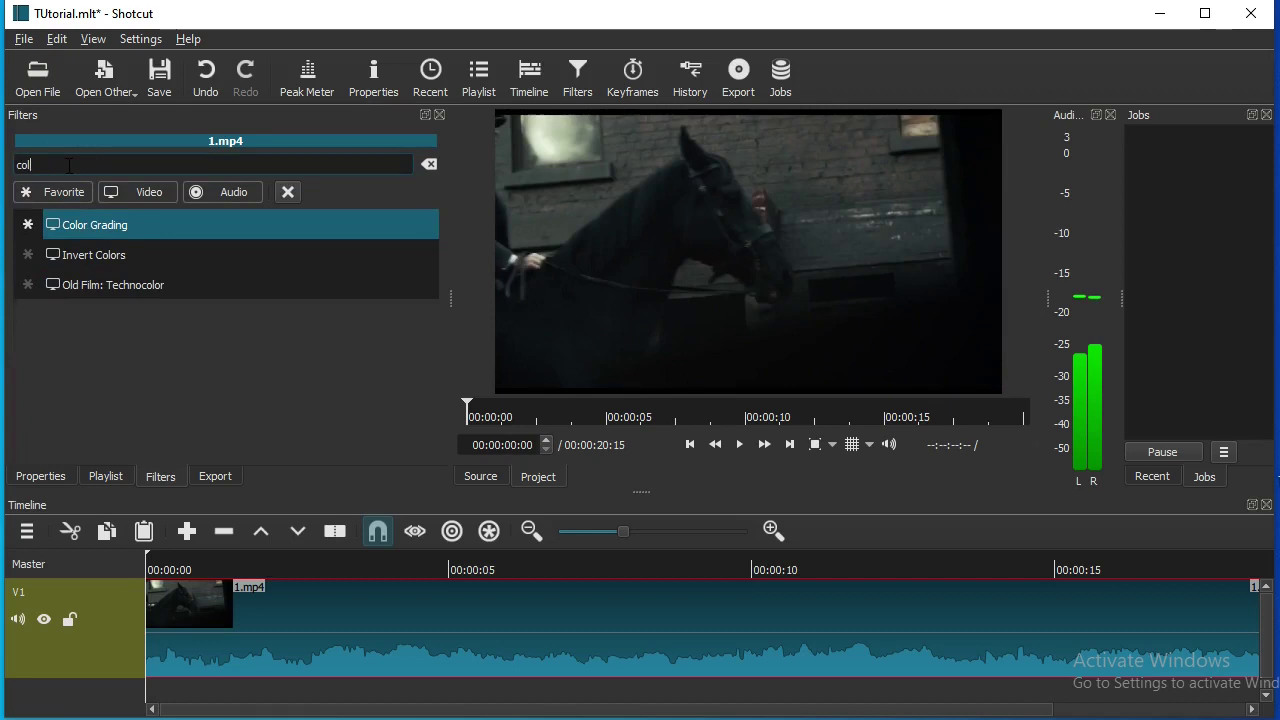
click(117, 229)
click(117, 229)
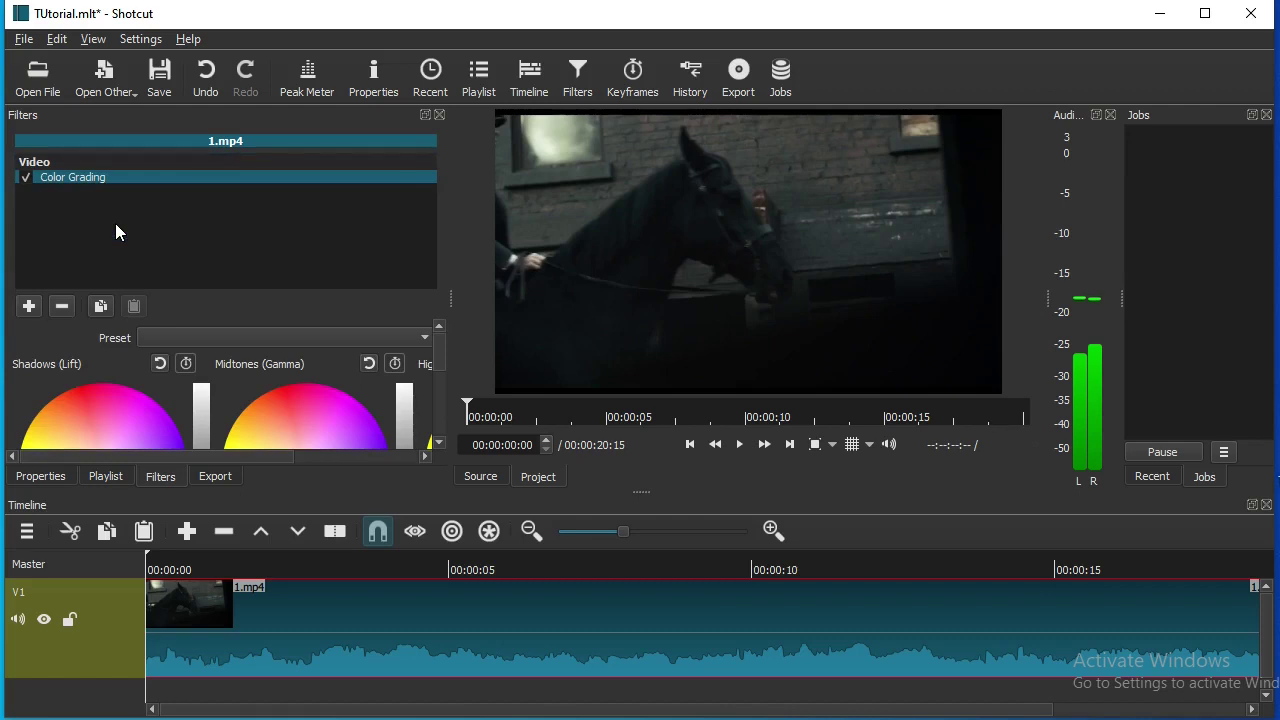
Drag the Color Grading wheels and levels to give 1.mp4 a dark red-orange tint.
mouse_move(440, 349)
mouse_down()
mouse_move(440, 376)
mouse_move(440, 360)
mouse_up()
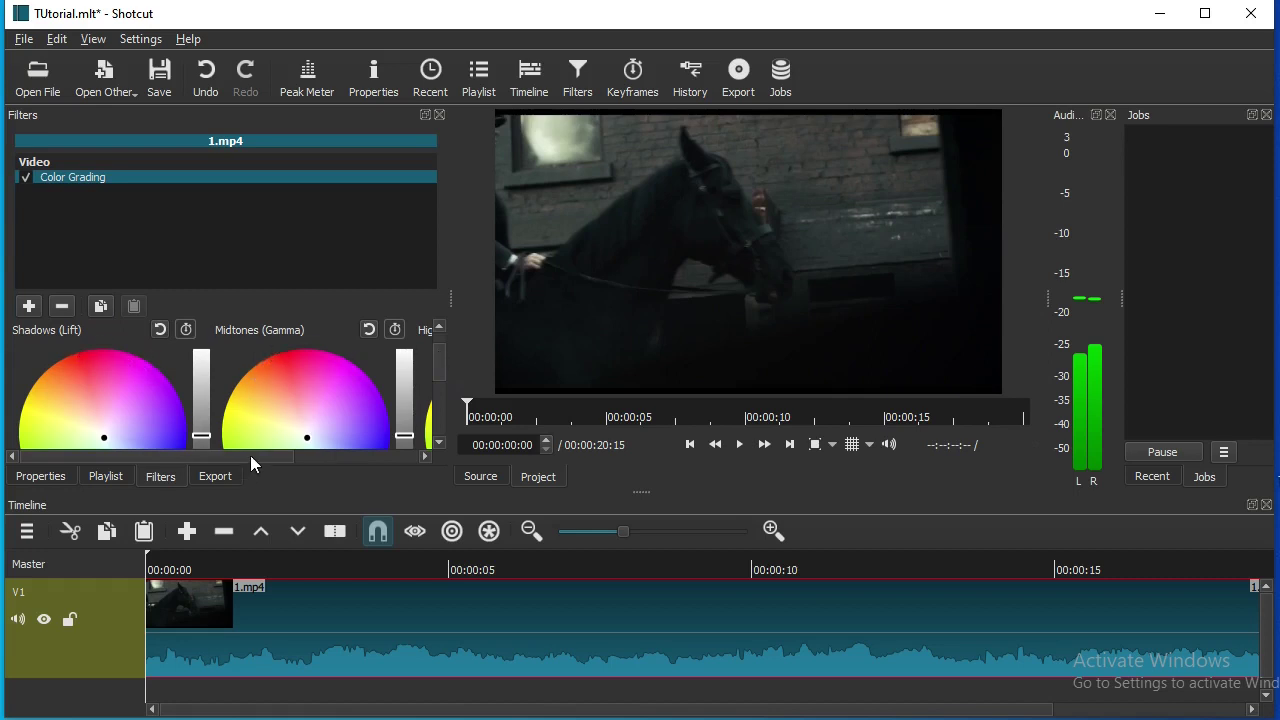
mouse_move(250, 457)
mouse_down()
mouse_move(355, 457)
mouse_move(167, 455)
mouse_move(62, 395)
mouse_up()
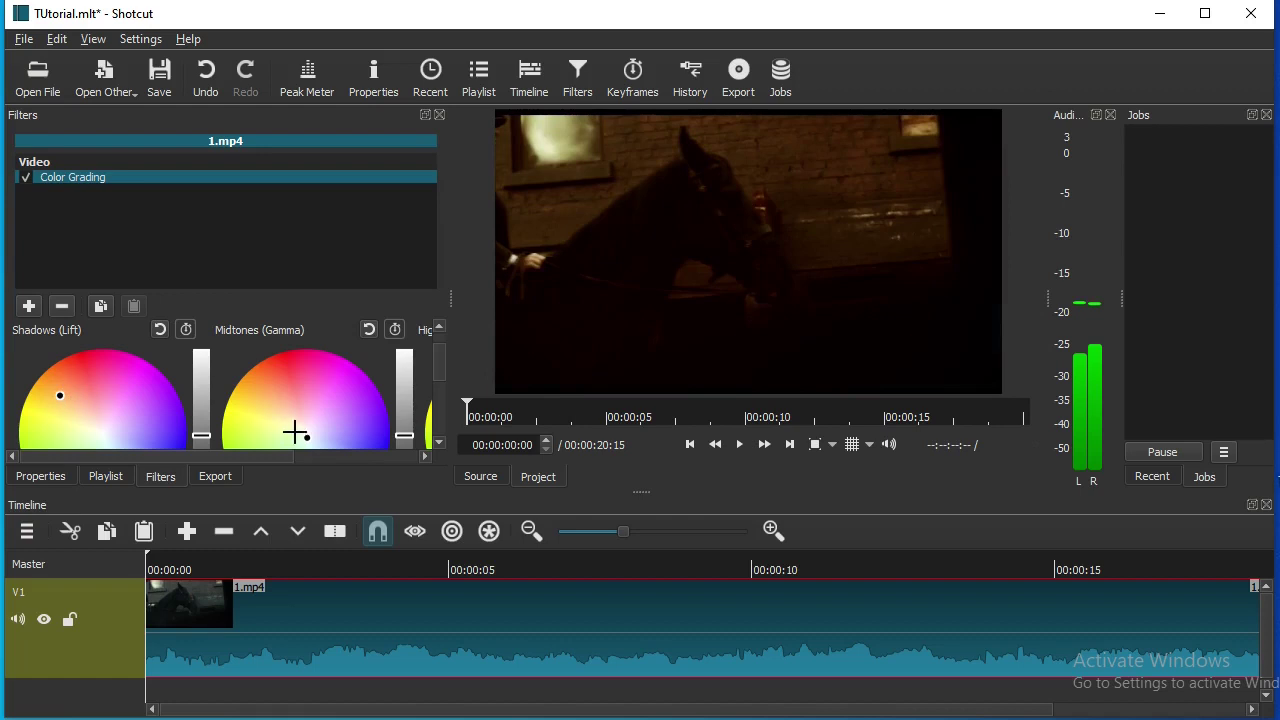
drag(308, 436, 374, 437)
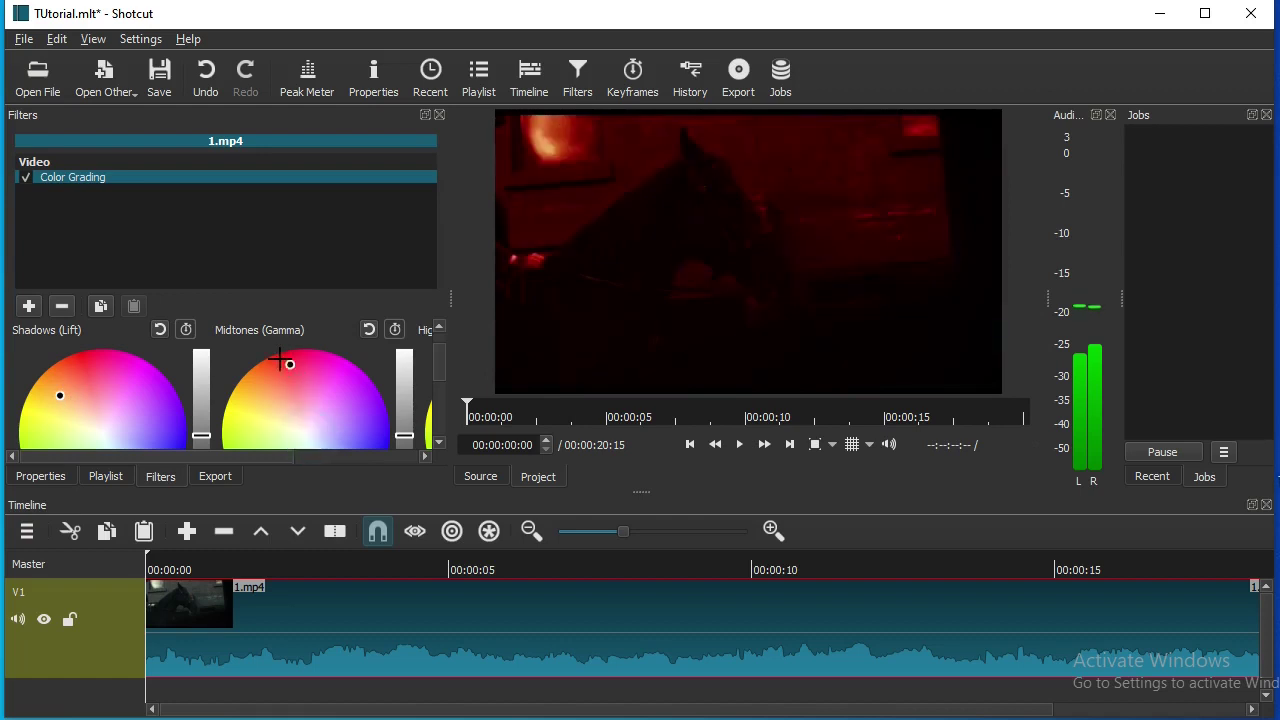
drag(290, 413, 306, 412)
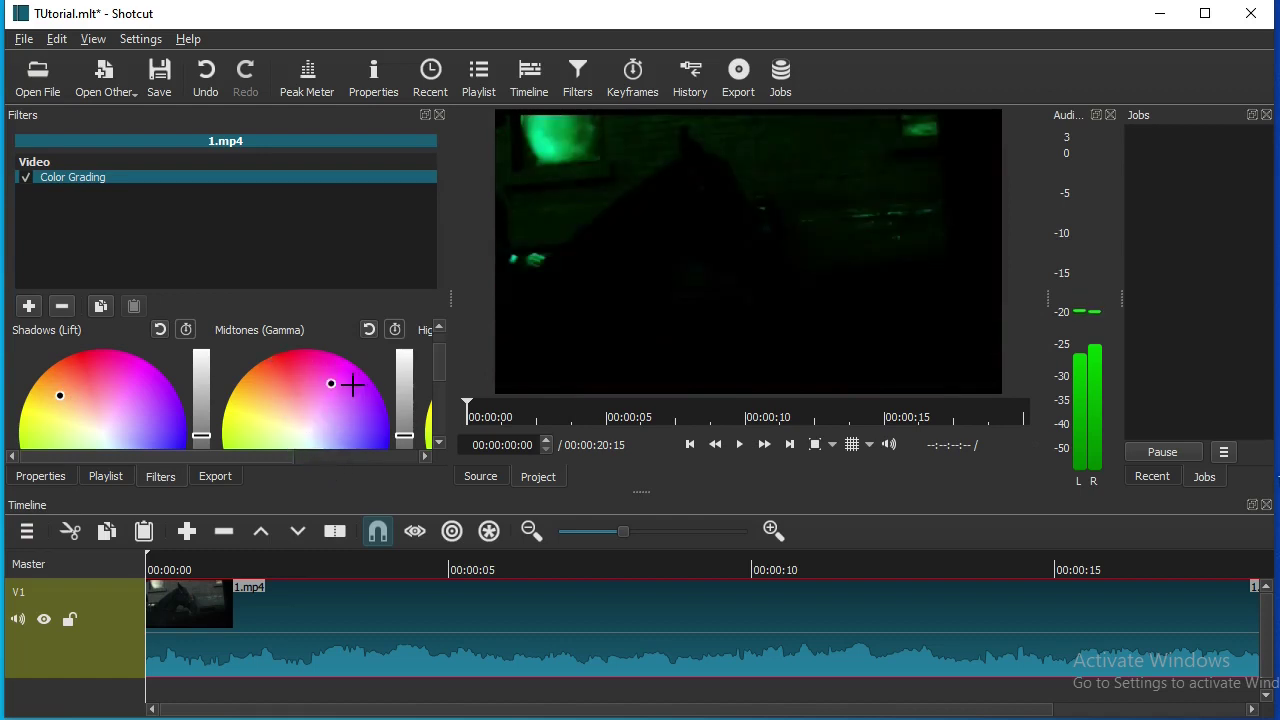
drag(254, 456, 340, 456)
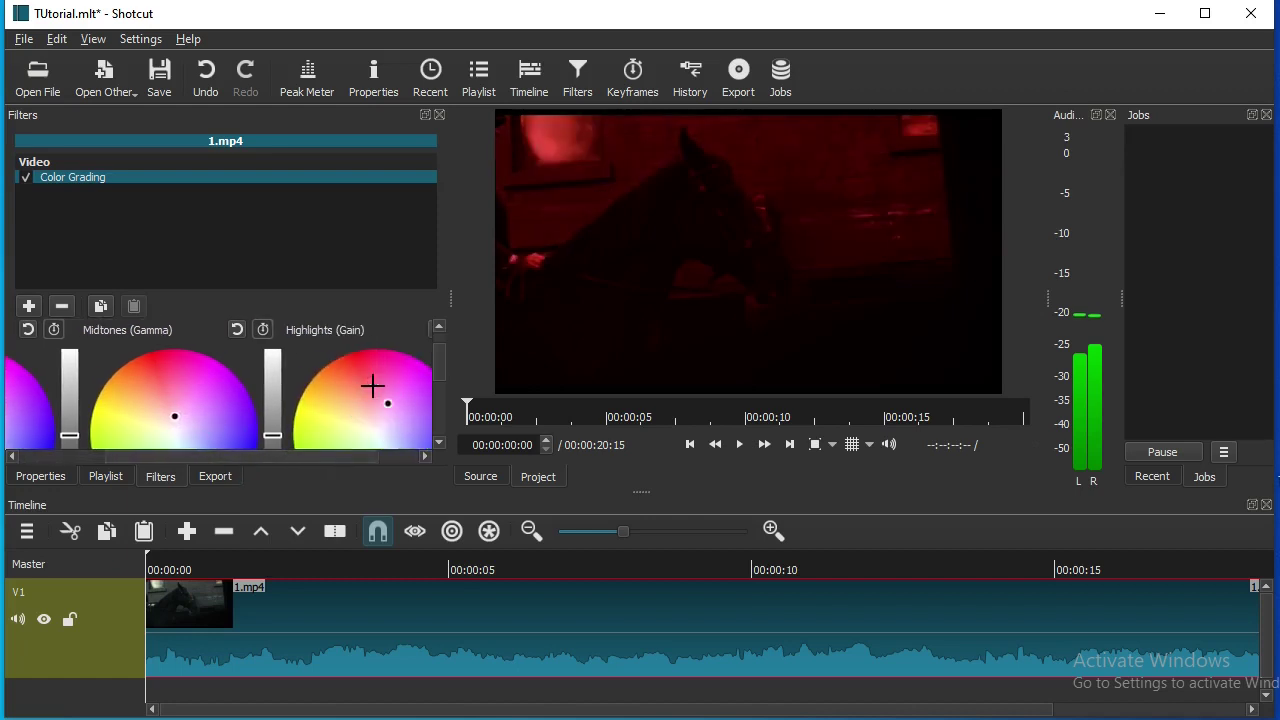
drag(354, 386, 360, 412)
drag(272, 458, 142, 460)
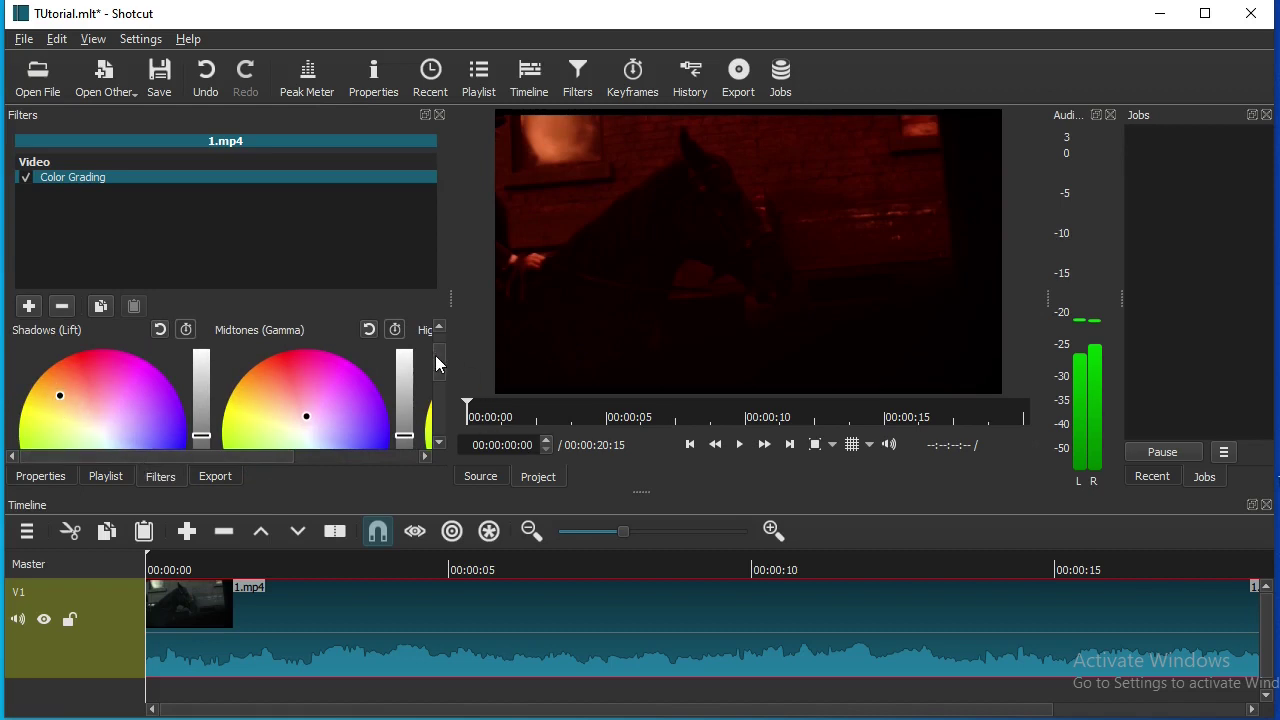
drag(437, 364, 430, 373)
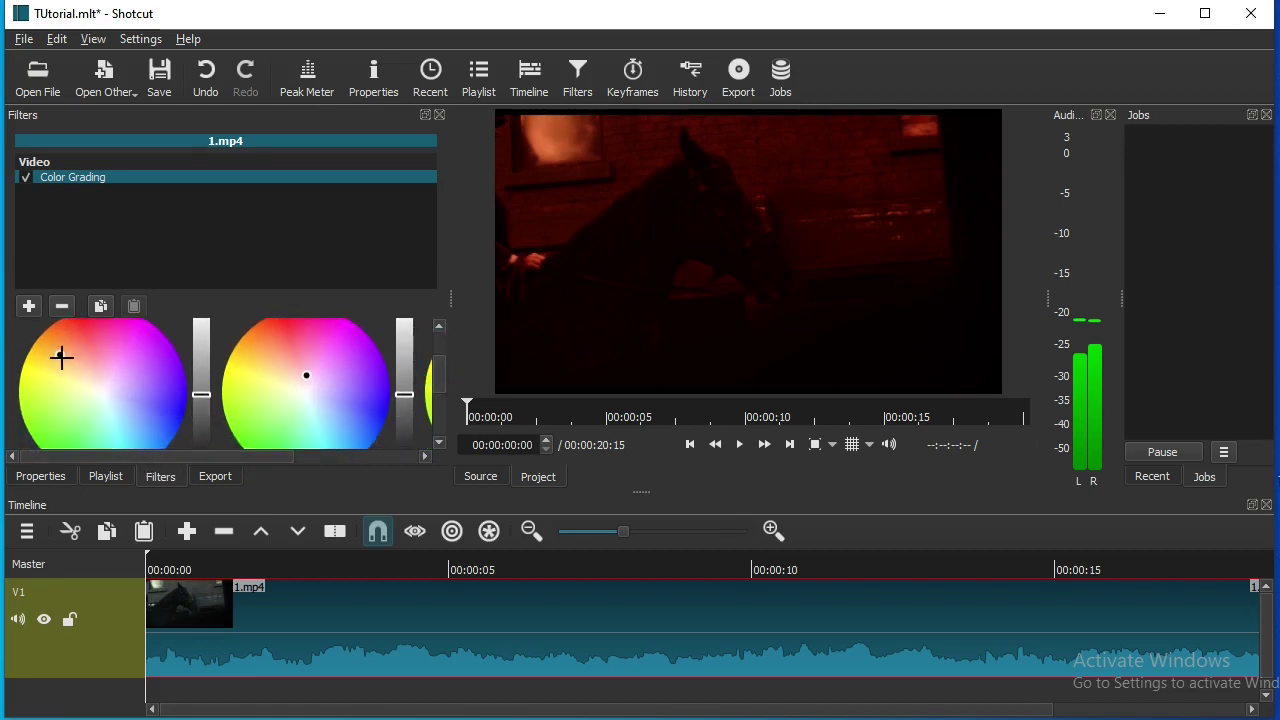
Shift the shadows, push the midtones toward green, and brighten and green the highlights.
mouse_move(60, 356)
mouse_down()
mouse_move(85, 403)
mouse_move(61, 395)
mouse_move(81, 414)
mouse_up()
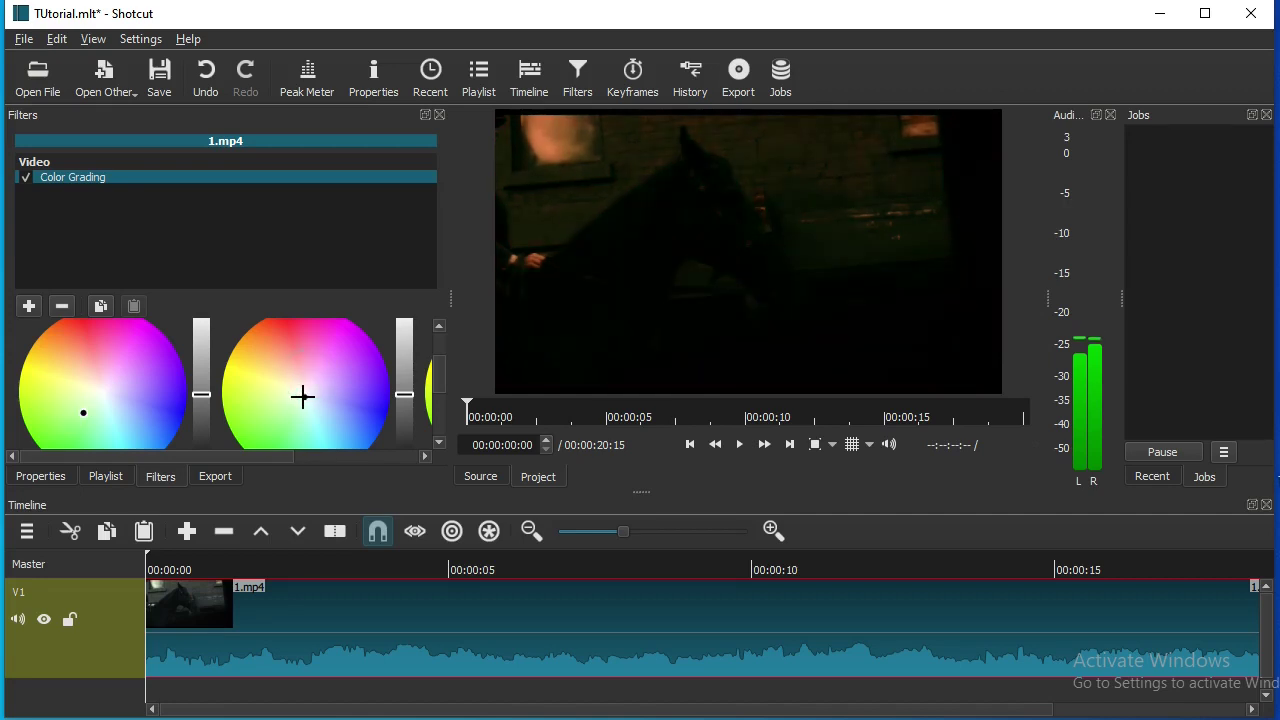
drag(307, 375, 303, 393)
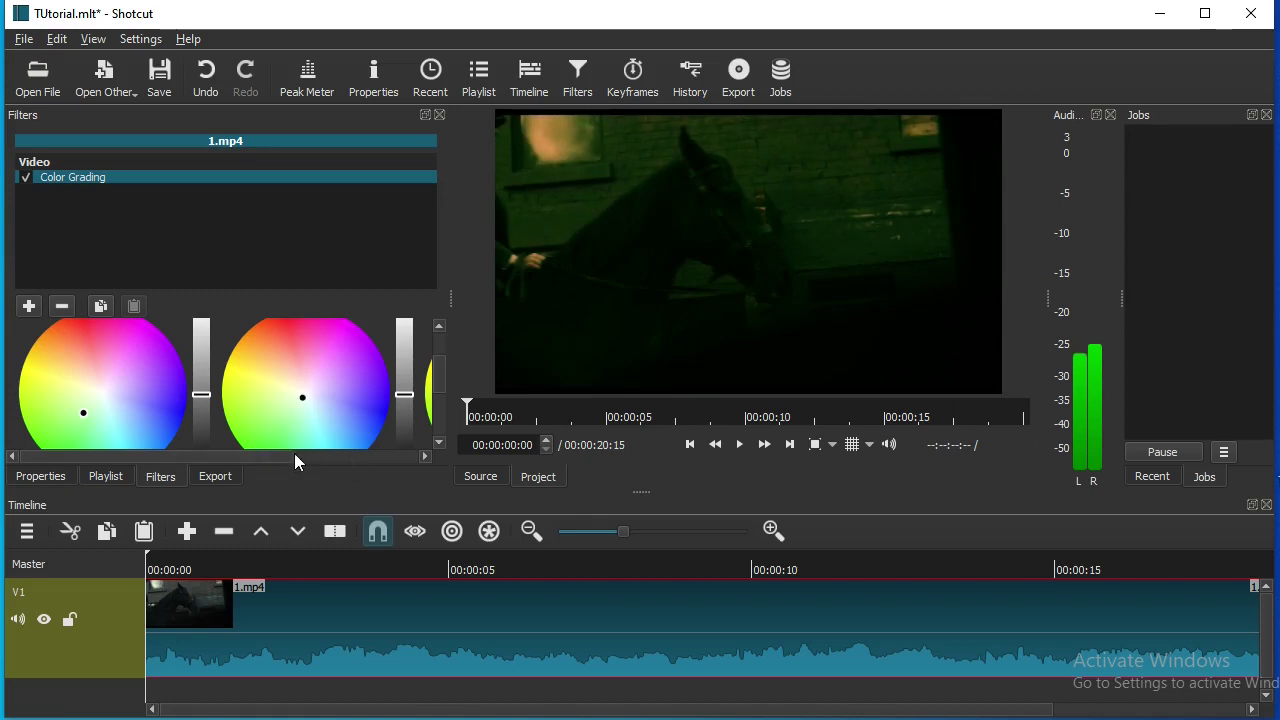
drag(290, 457, 400, 445)
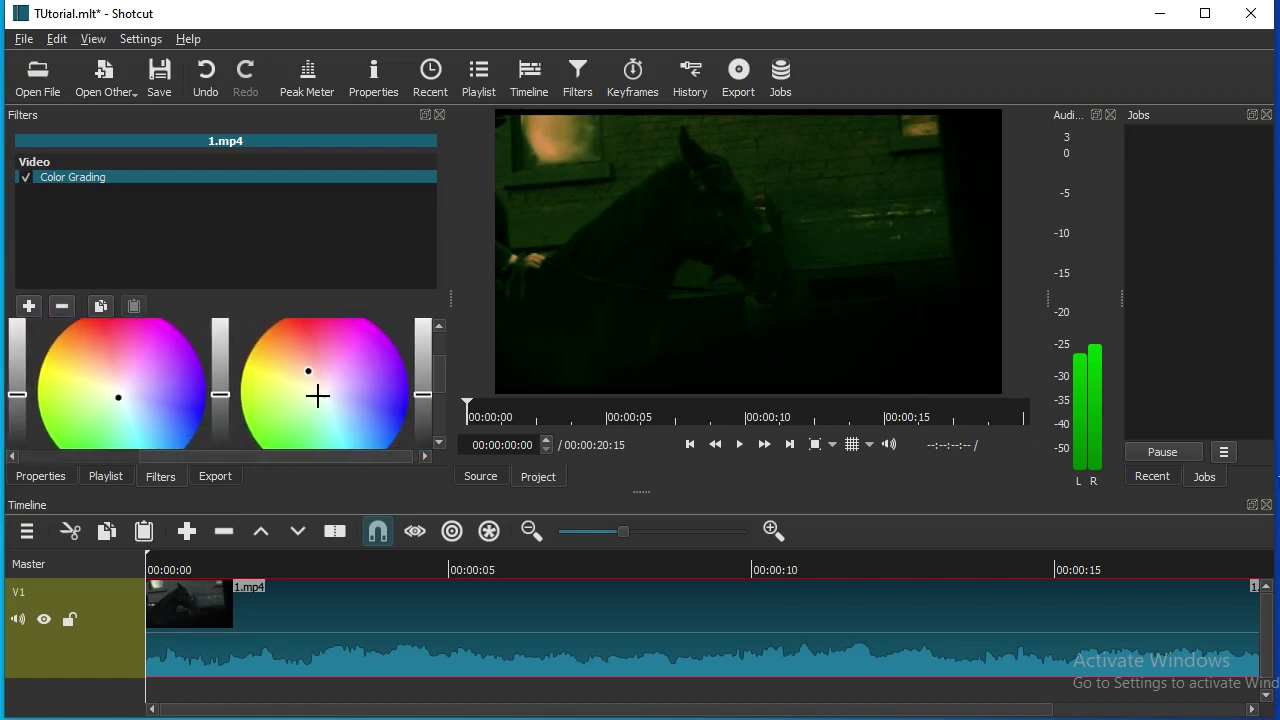
click(329, 397)
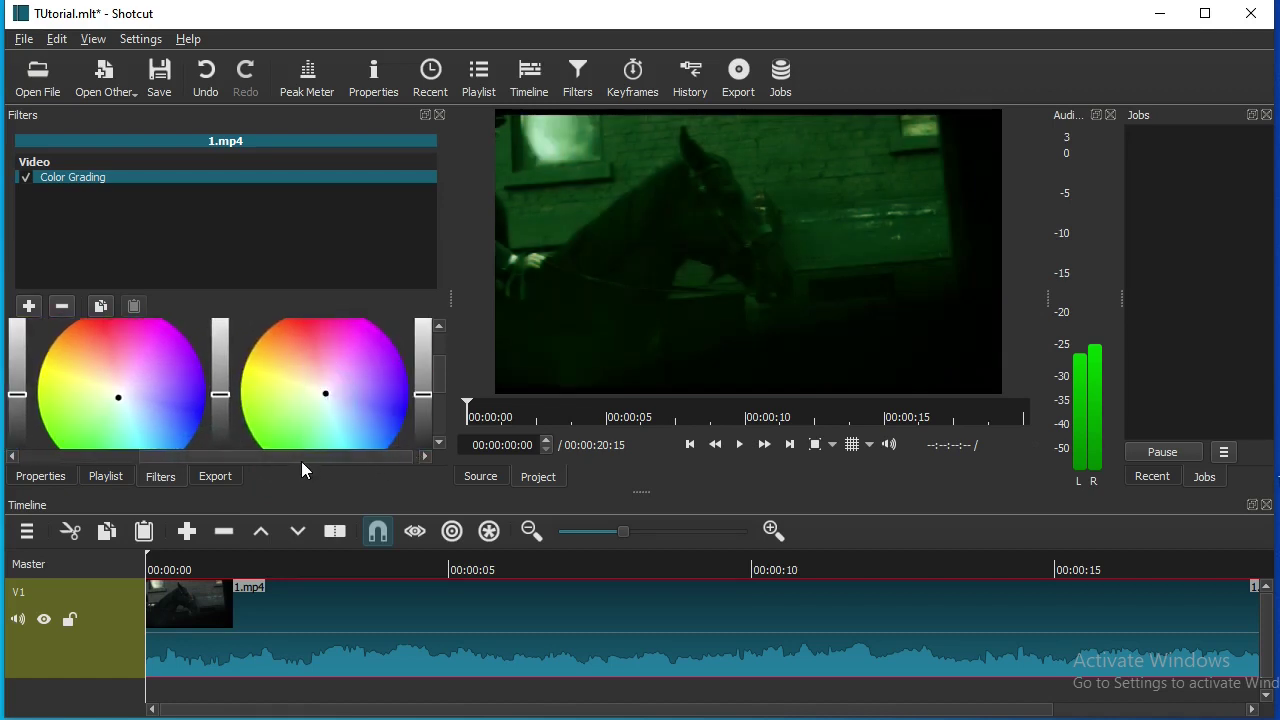
drag(301, 461, 161, 457)
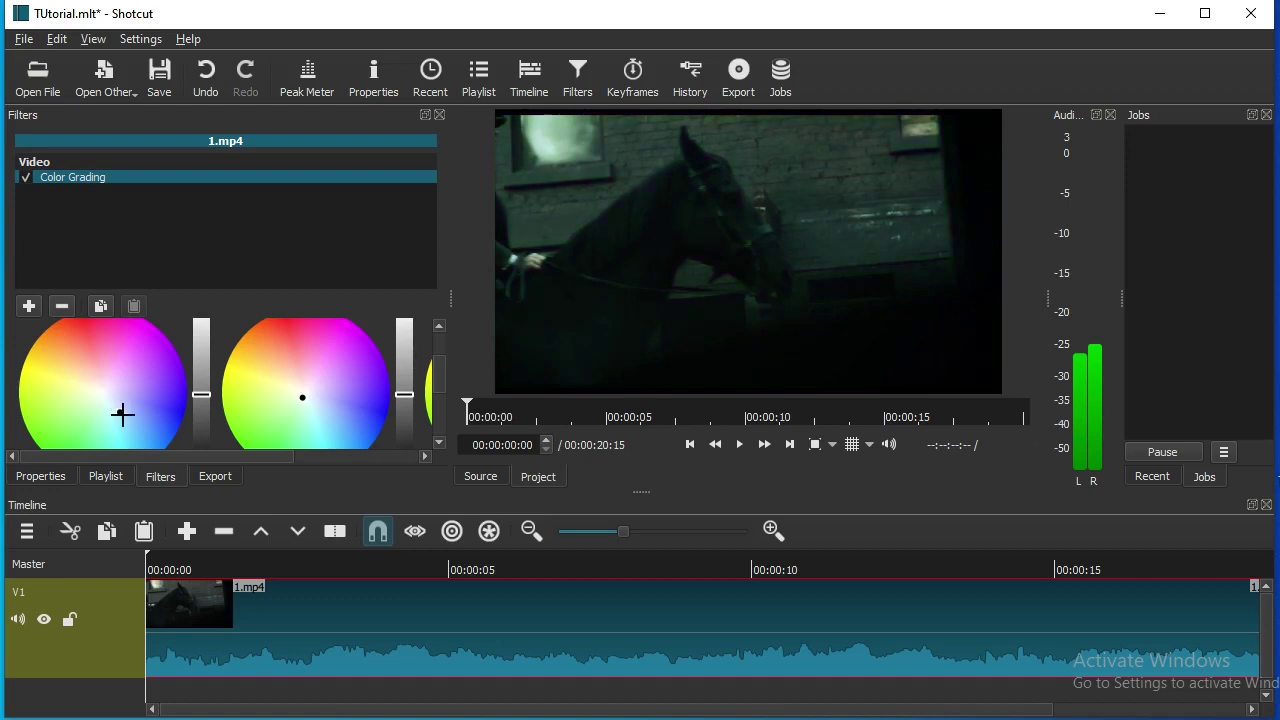
Refine the shadows to a dark teal and pull the midtones back toward blue-teal.
click(122, 412)
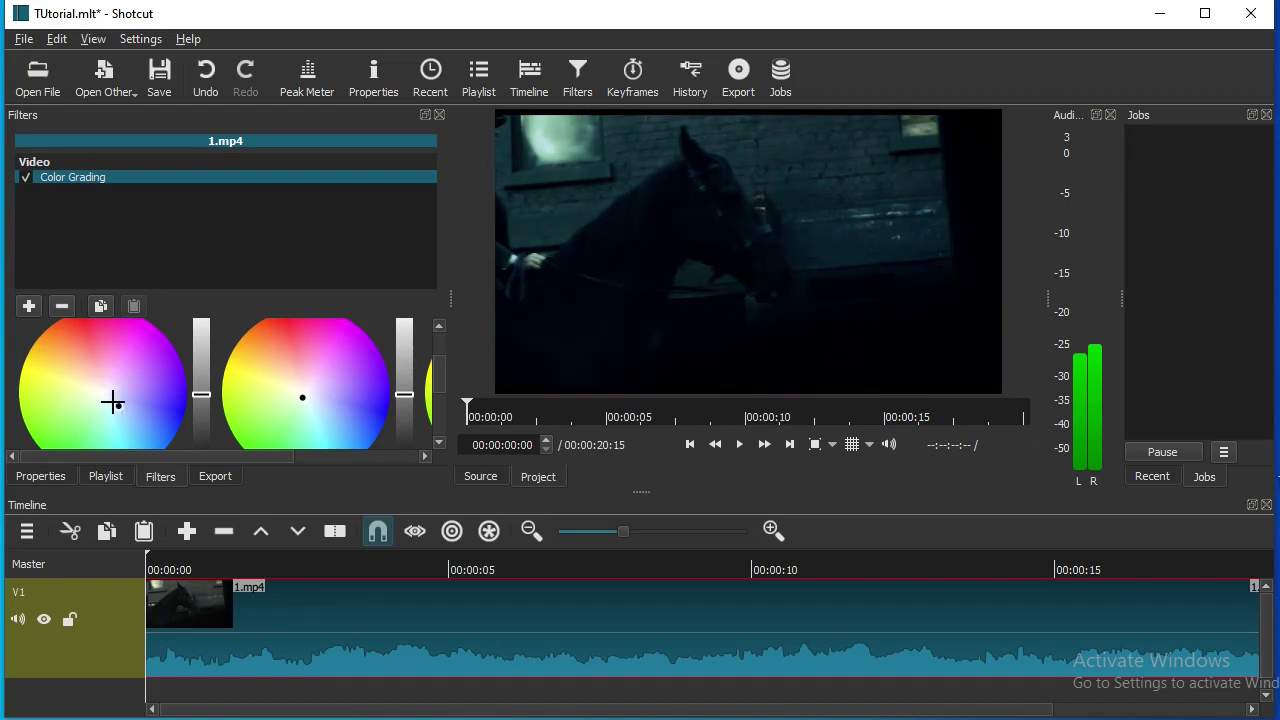
click(109, 398)
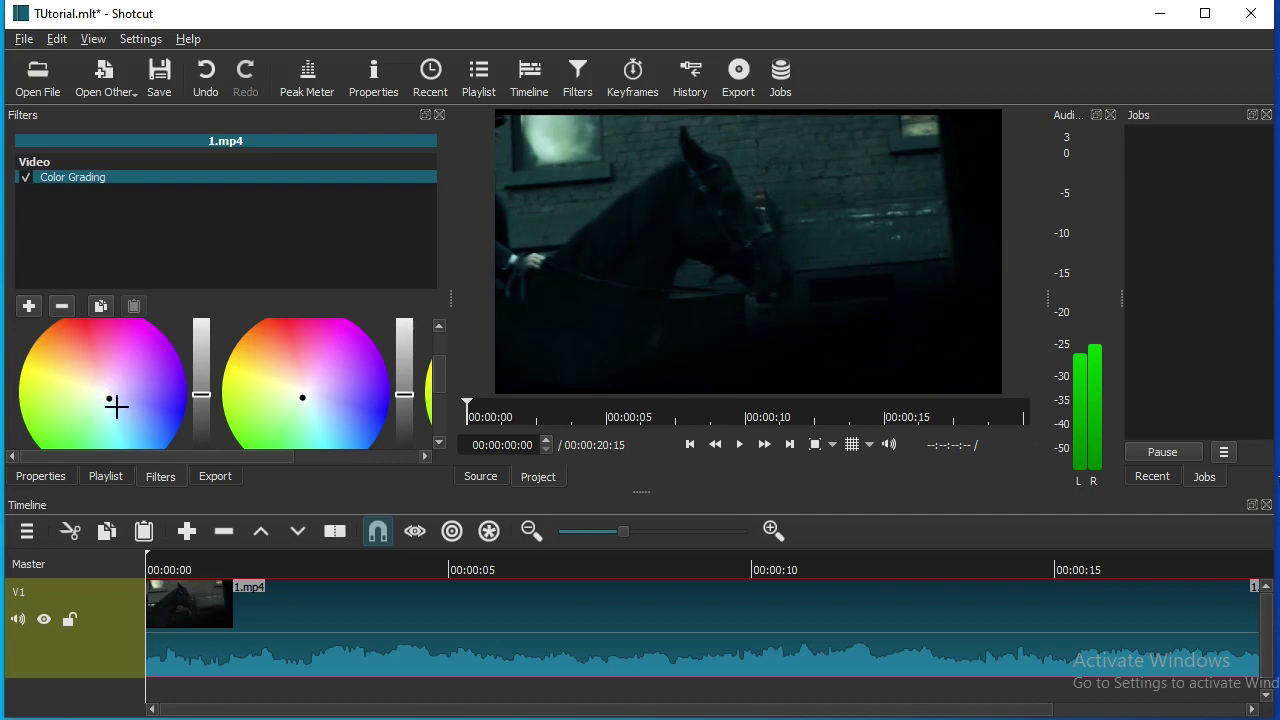
click(114, 404)
click(318, 402)
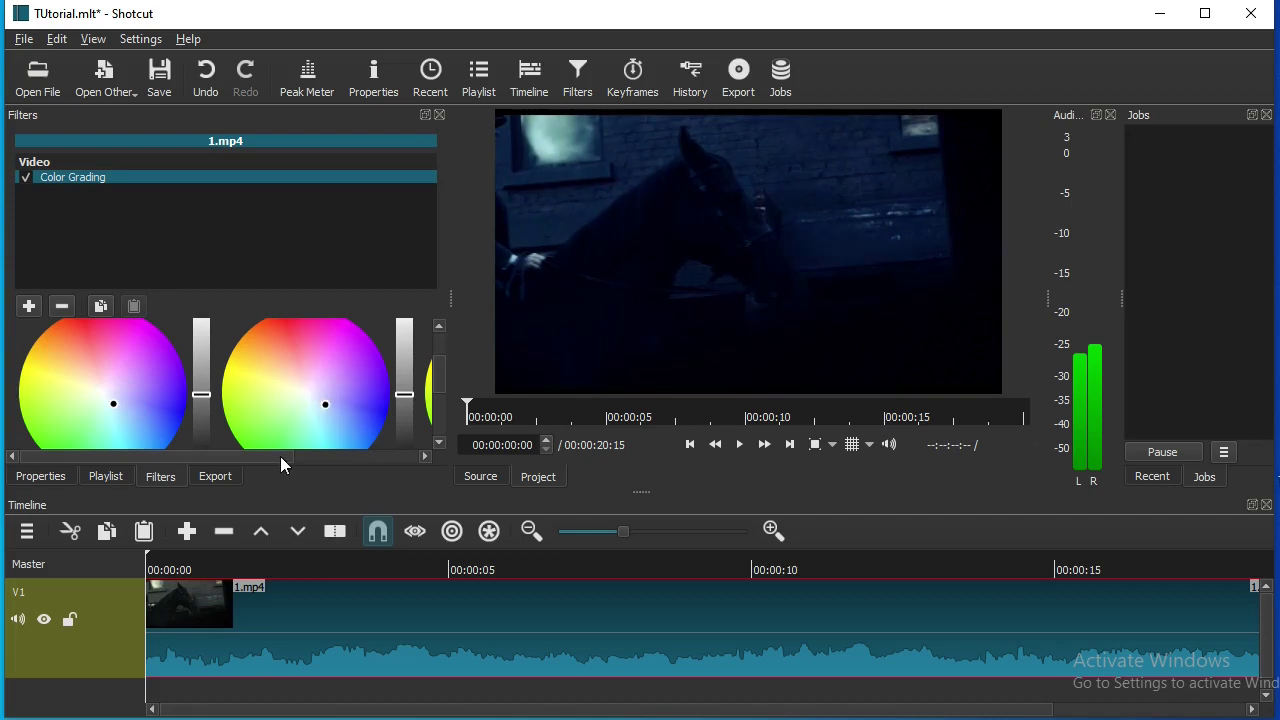
drag(280, 456, 391, 456)
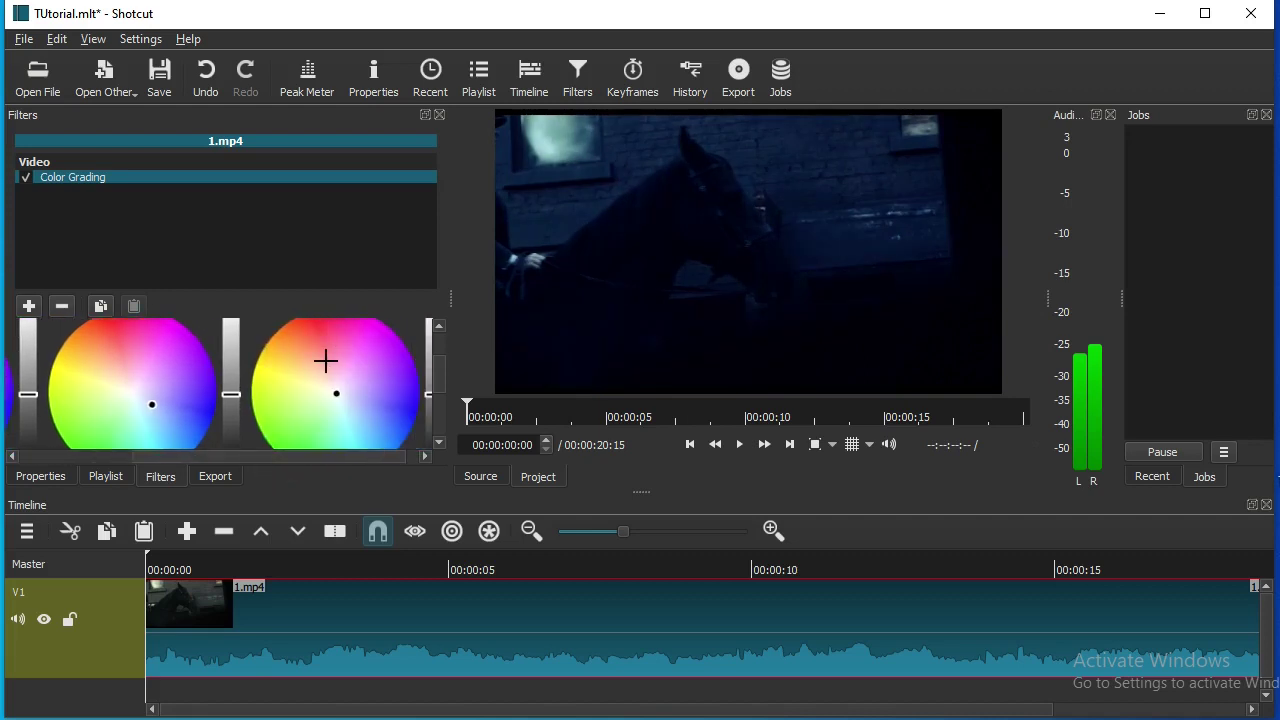
click(318, 372)
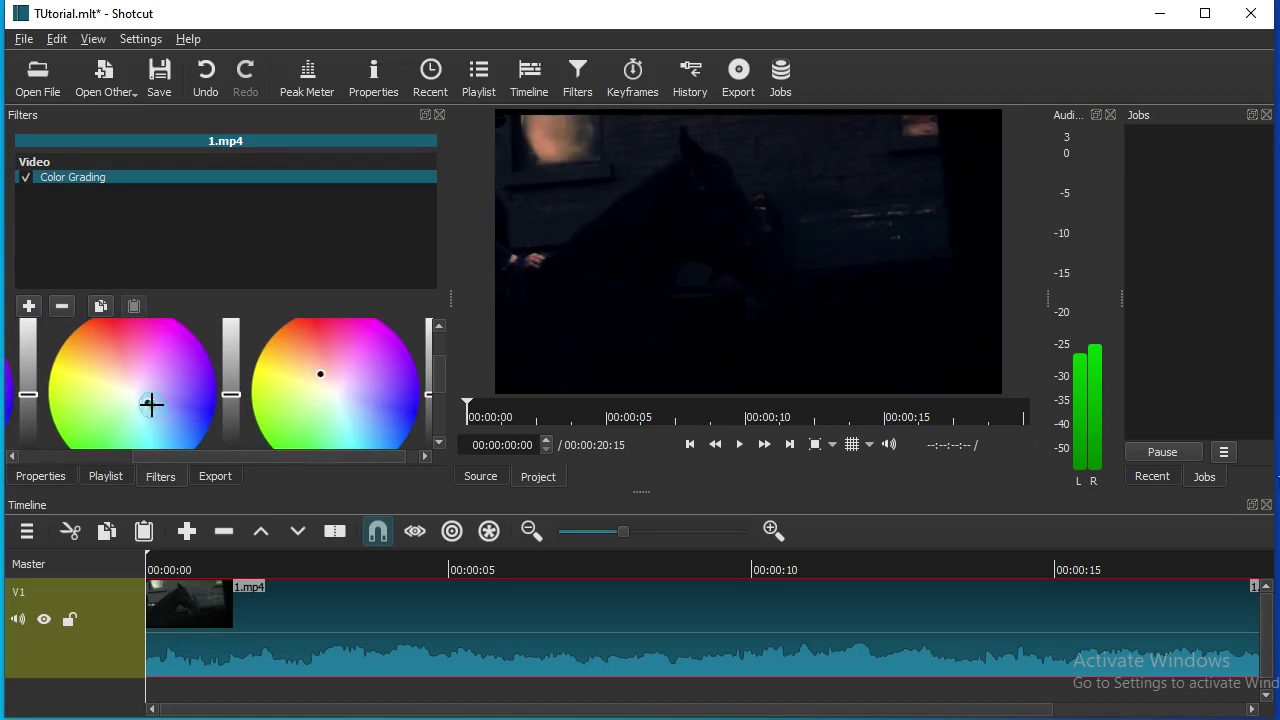
click(323, 379)
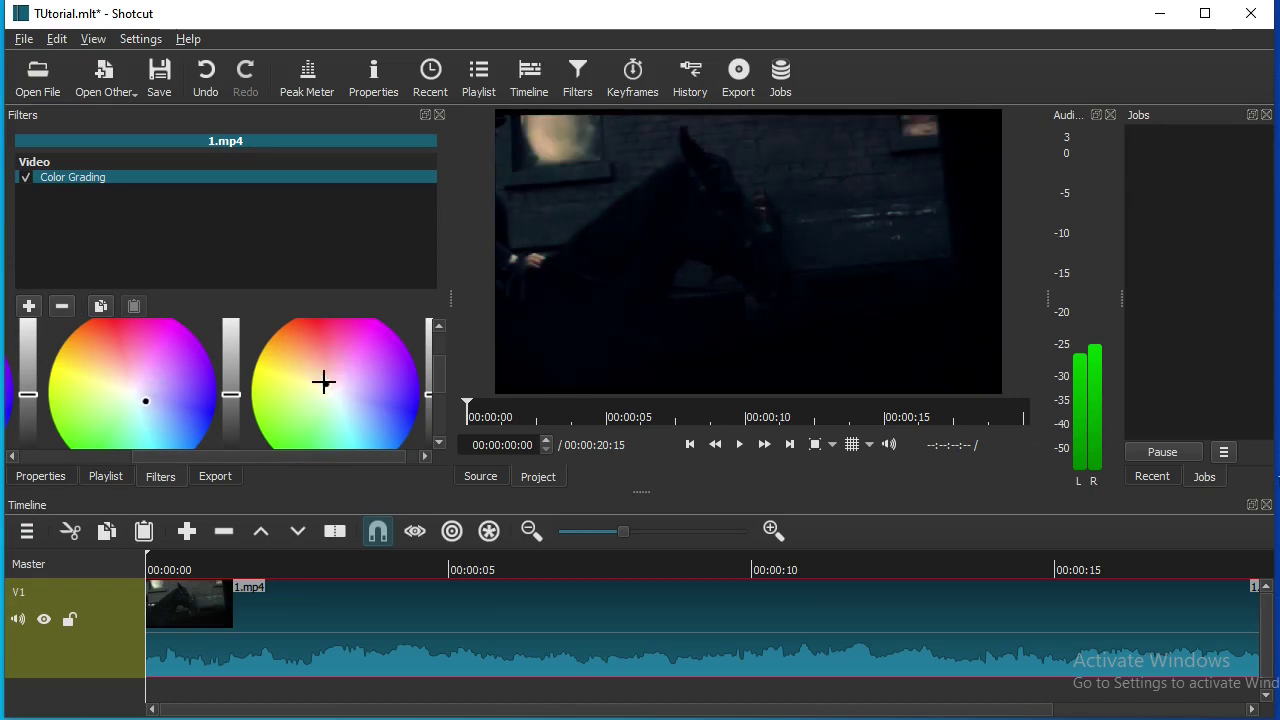
drag(267, 455, 145, 455)
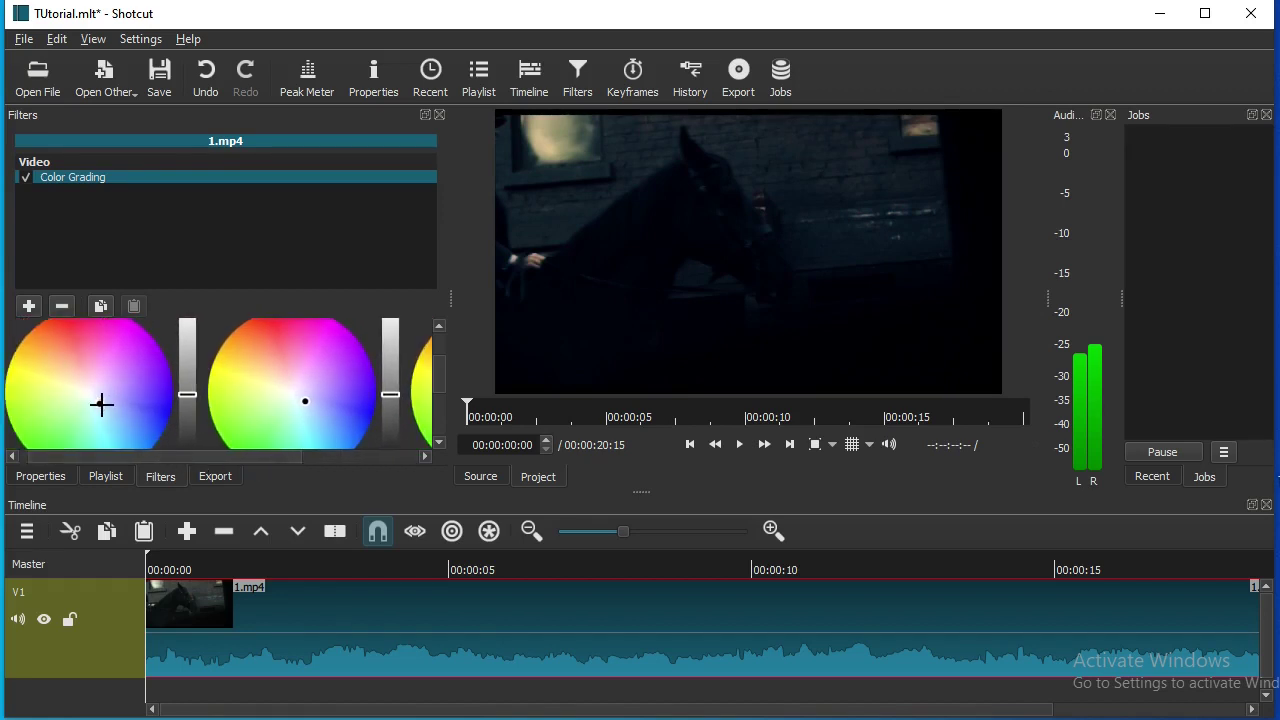
drag(101, 404, 98, 402)
Toggle Color Grading off and on while playing and paused, leaving it enabled.
click(25, 178)
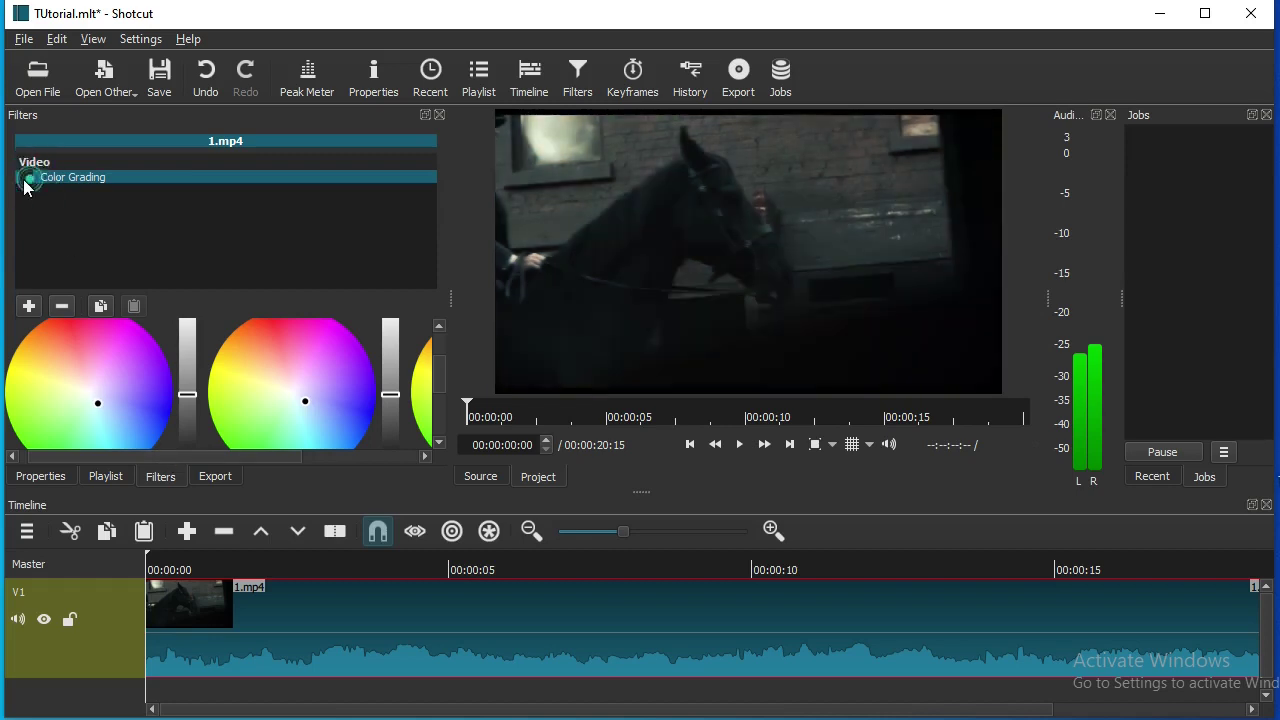
click(24, 178)
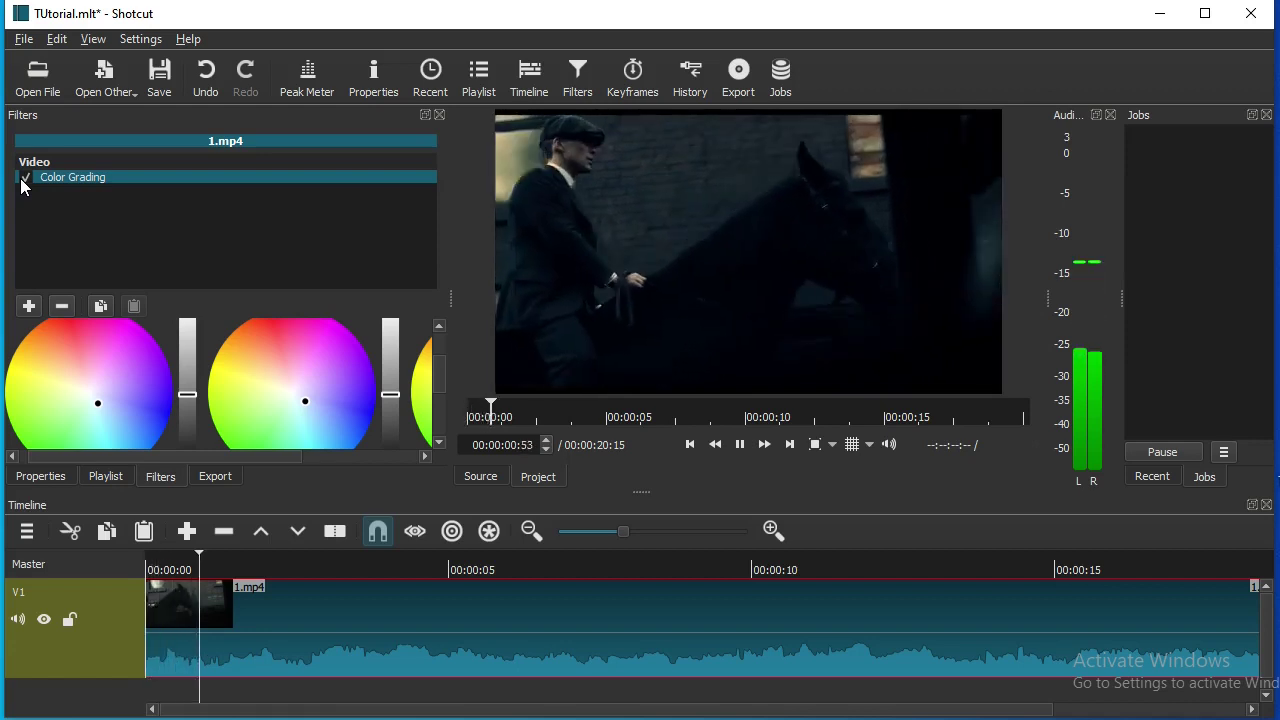
key(space)
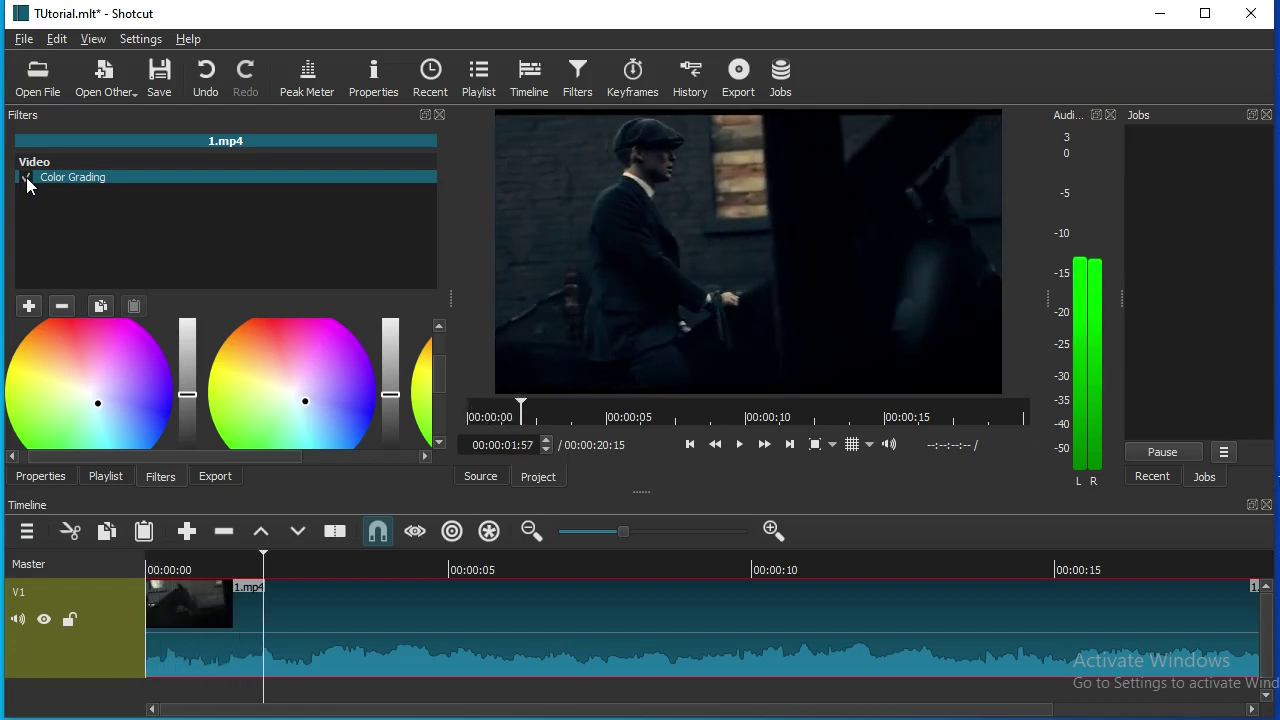
click(25, 178)
click(25, 178)
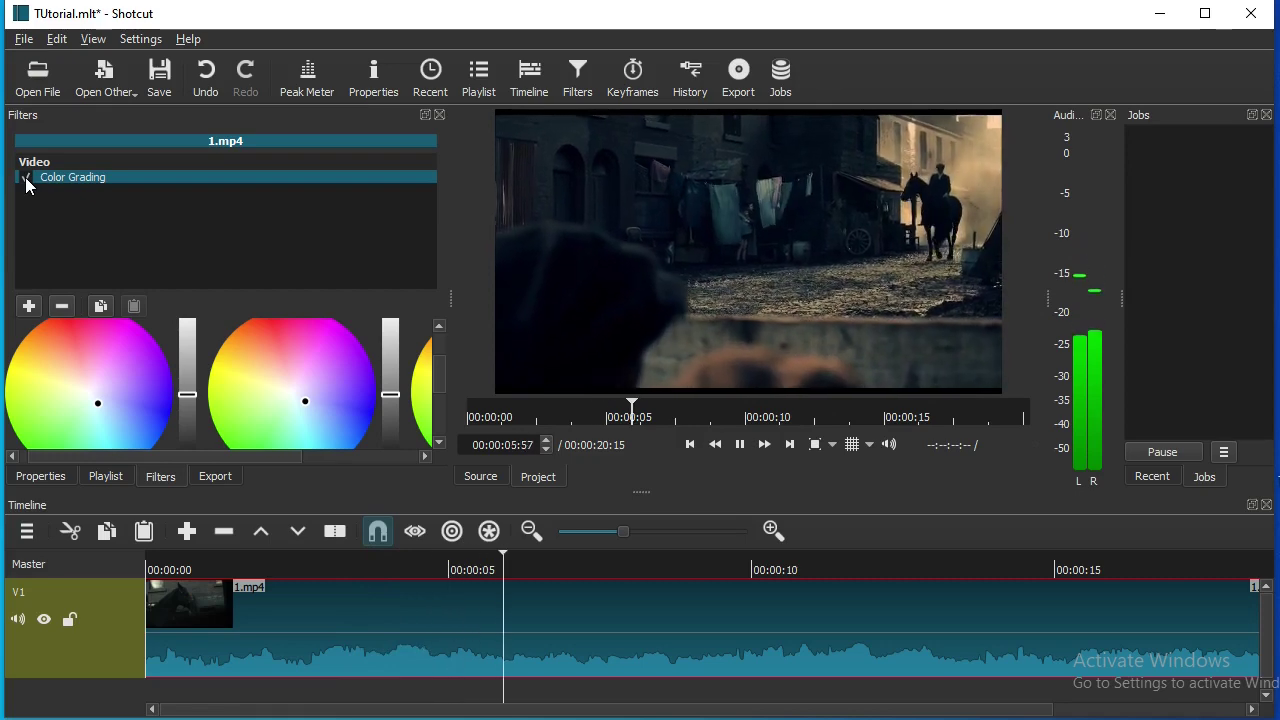
key(space)
Add 2.mp4 from the playlist to the V1 track right after 1.mp4.
click(88, 476)
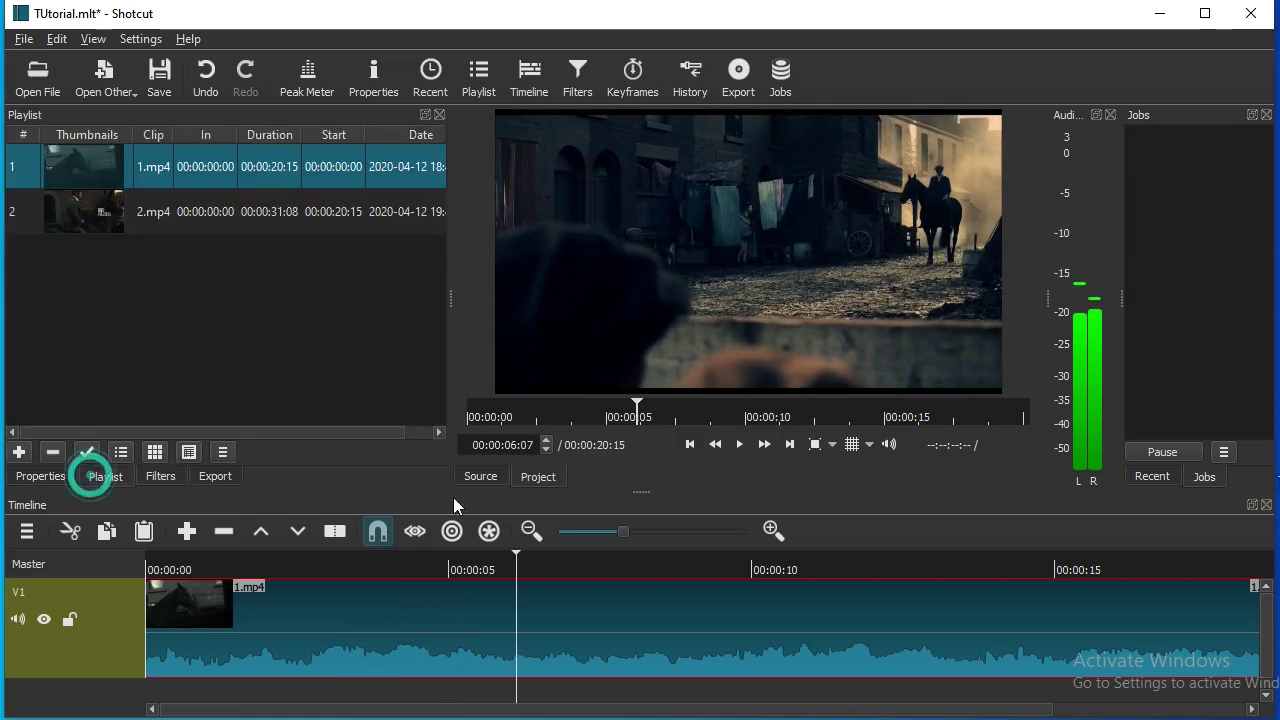
click(582, 532)
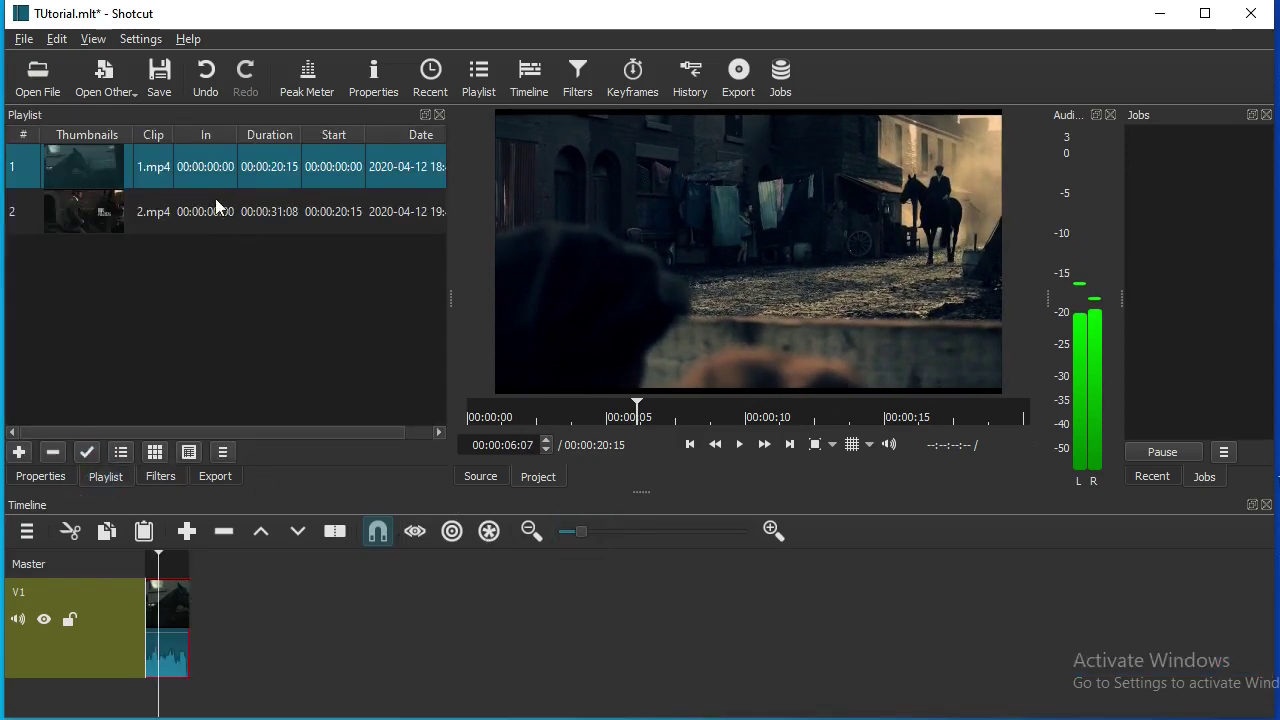
mouse_move(216, 208)
mouse_down()
mouse_move(229, 421)
mouse_move(199, 673)
mouse_up()
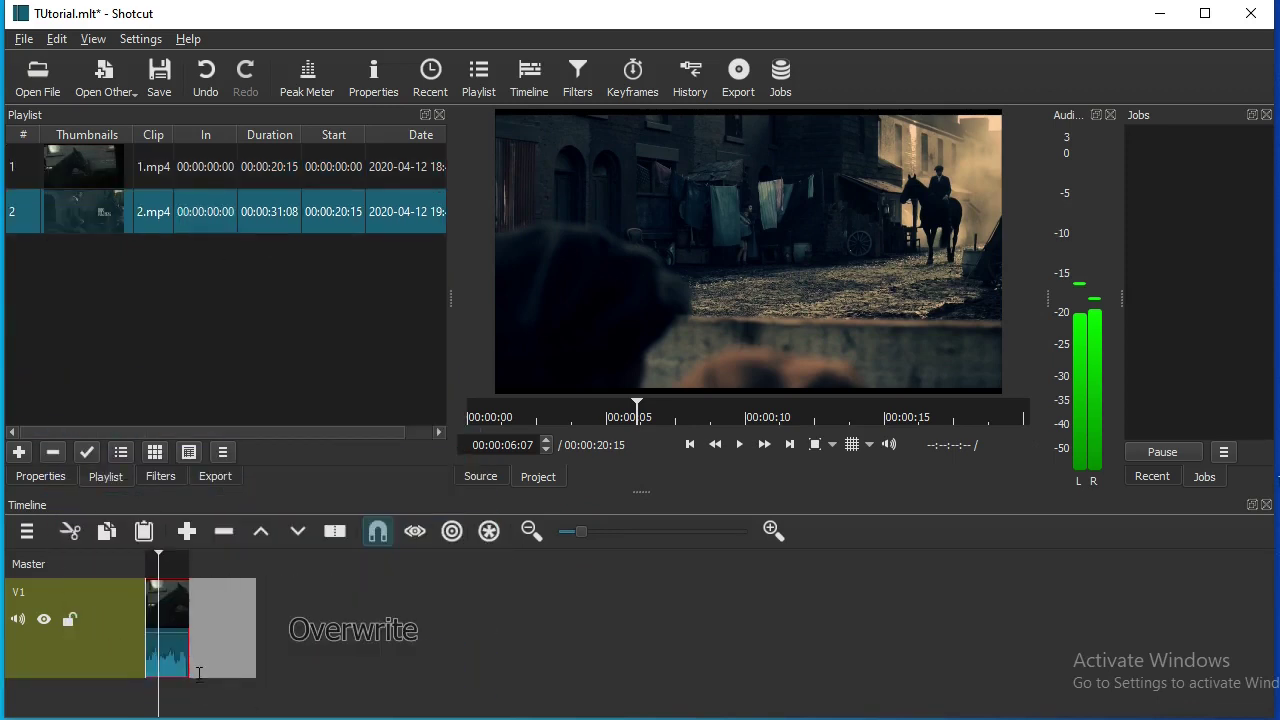
drag(289, 578, 289, 578)
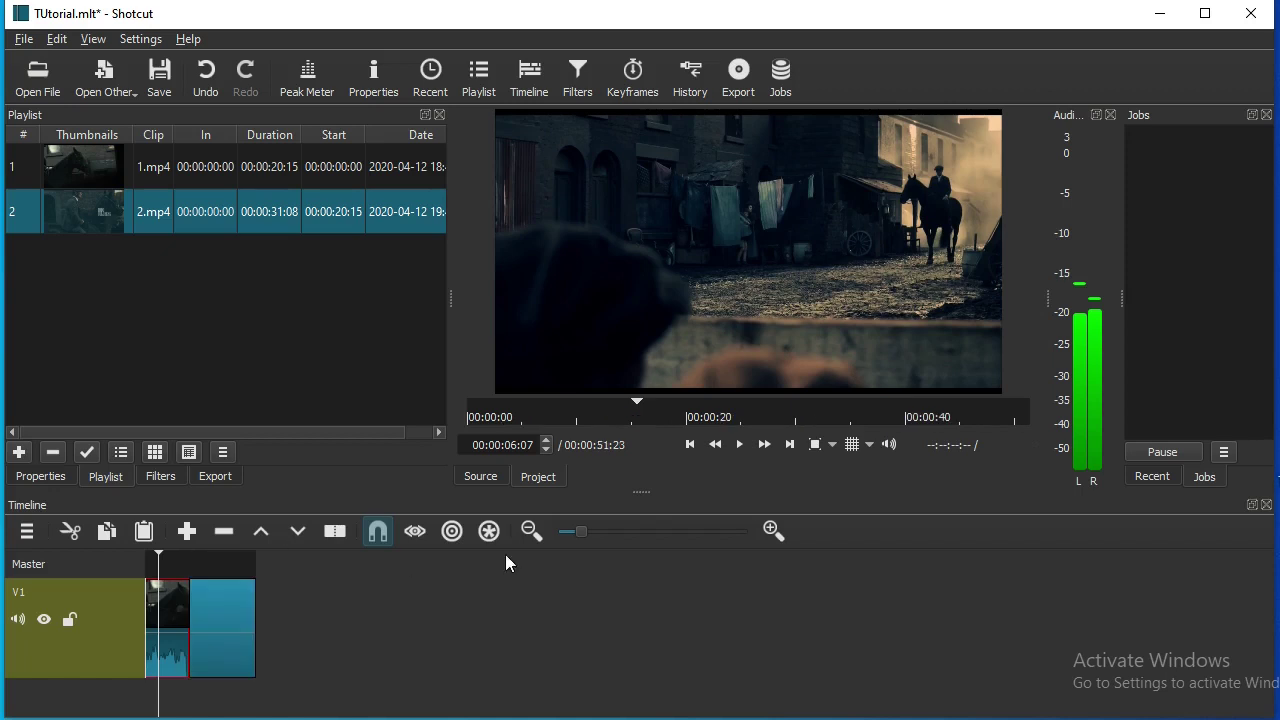
Move the playhead back to 00:00:13:51 and show 1.mp4's Color Grading filter.
click(224, 636)
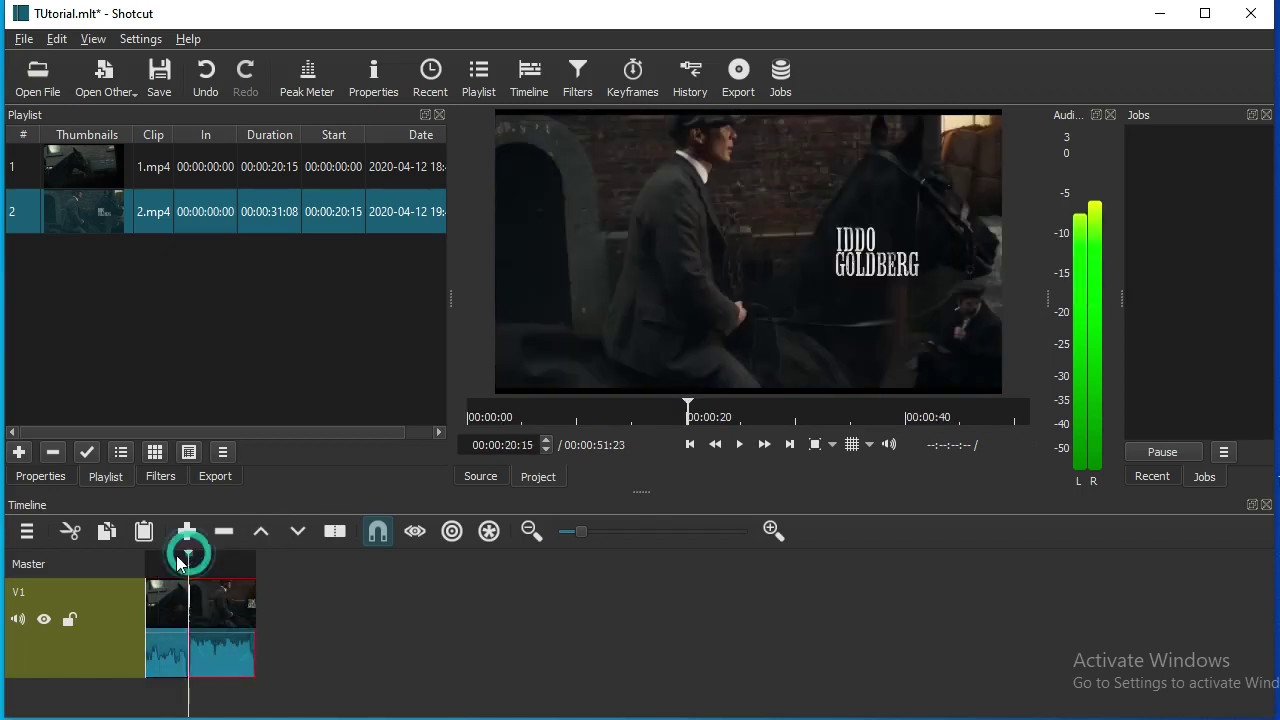
drag(190, 557, 177, 594)
click(161, 637)
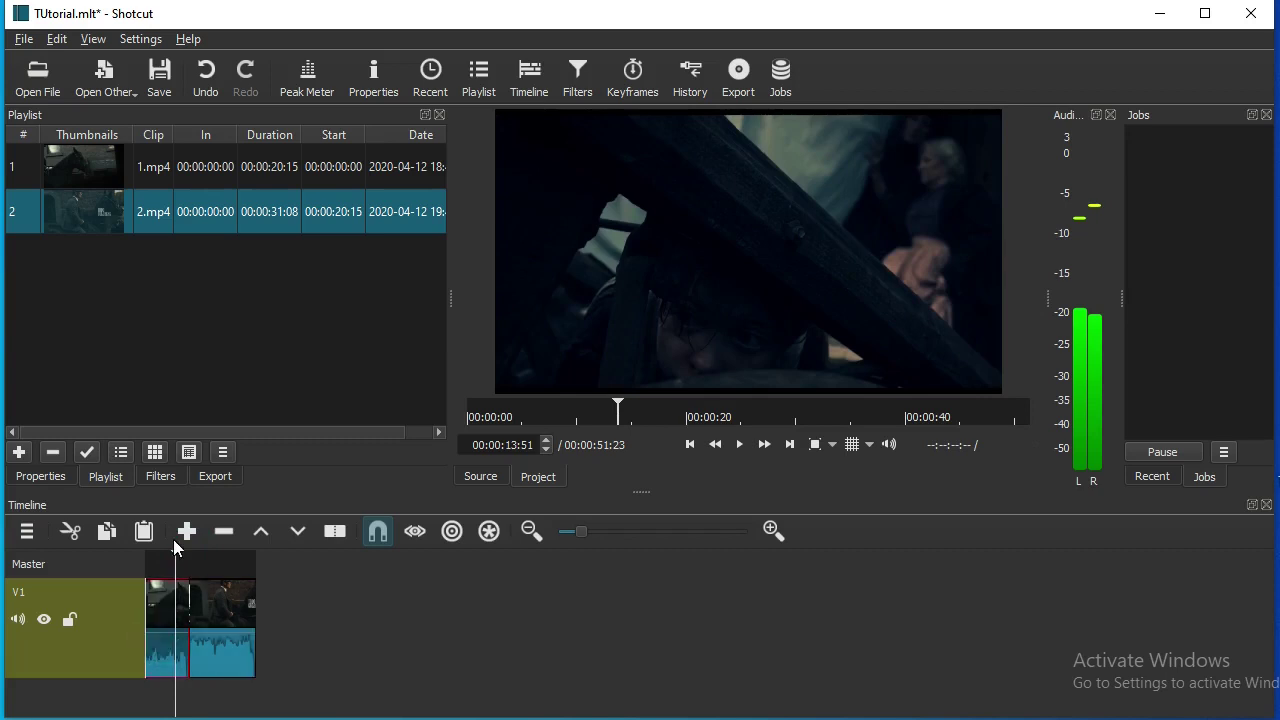
click(158, 476)
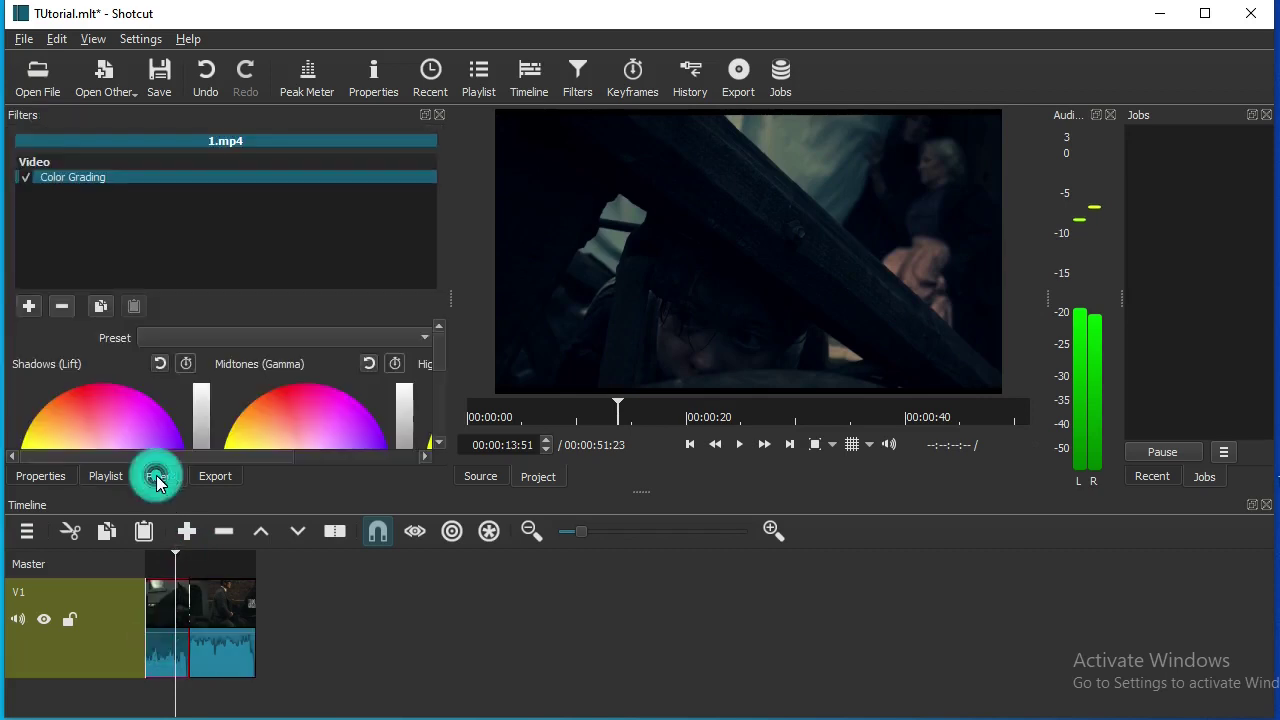
Copy 1.mp4's filters and paste the Color Grading filter onto 2.mp4.
click(101, 308)
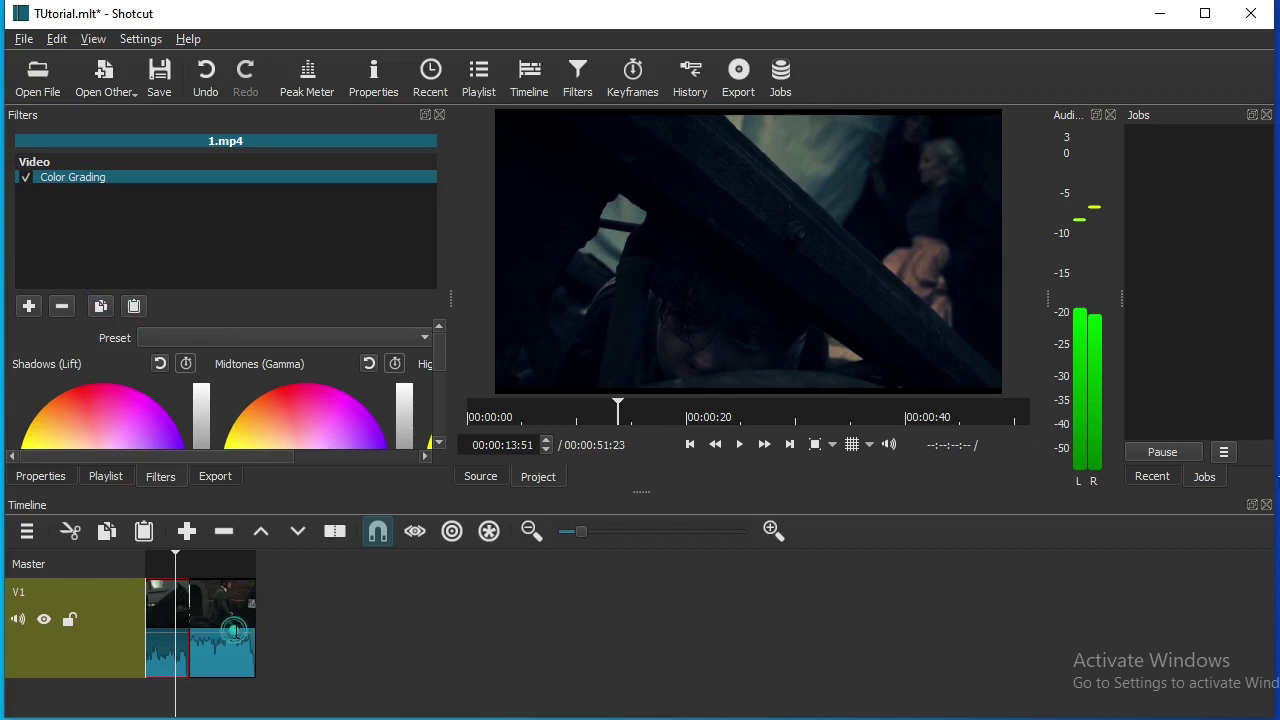
click(234, 634)
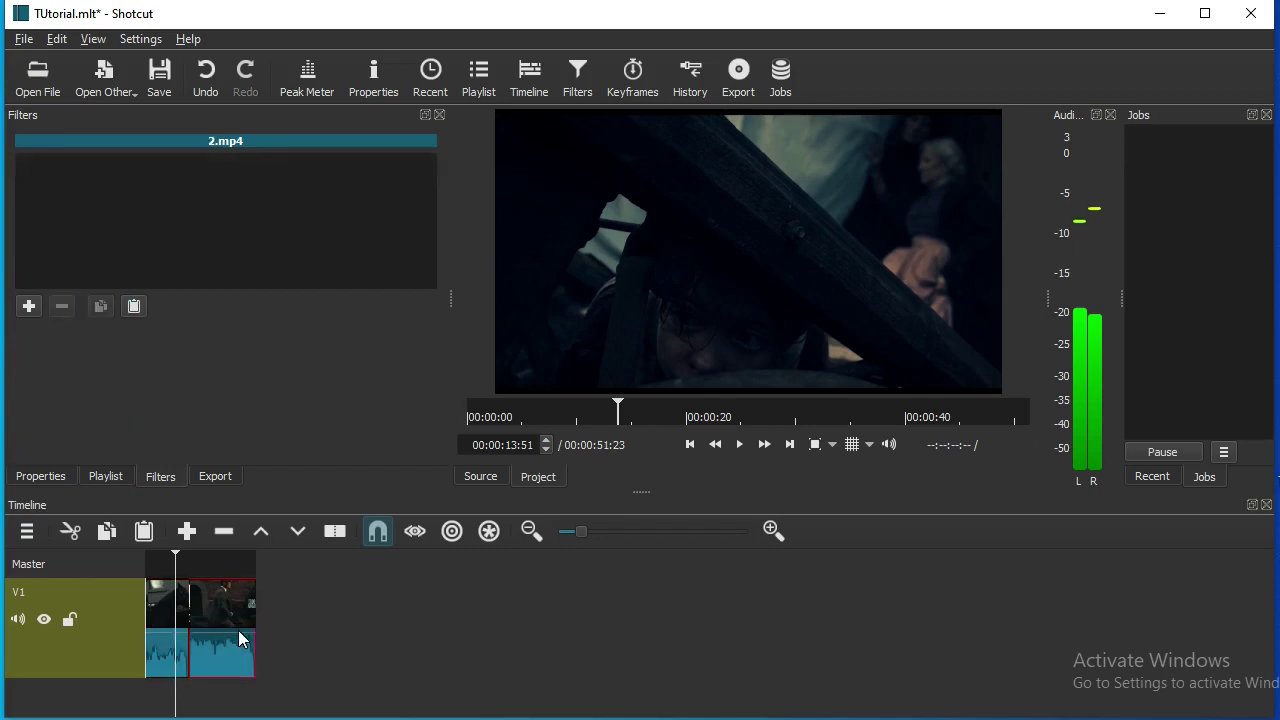
click(135, 307)
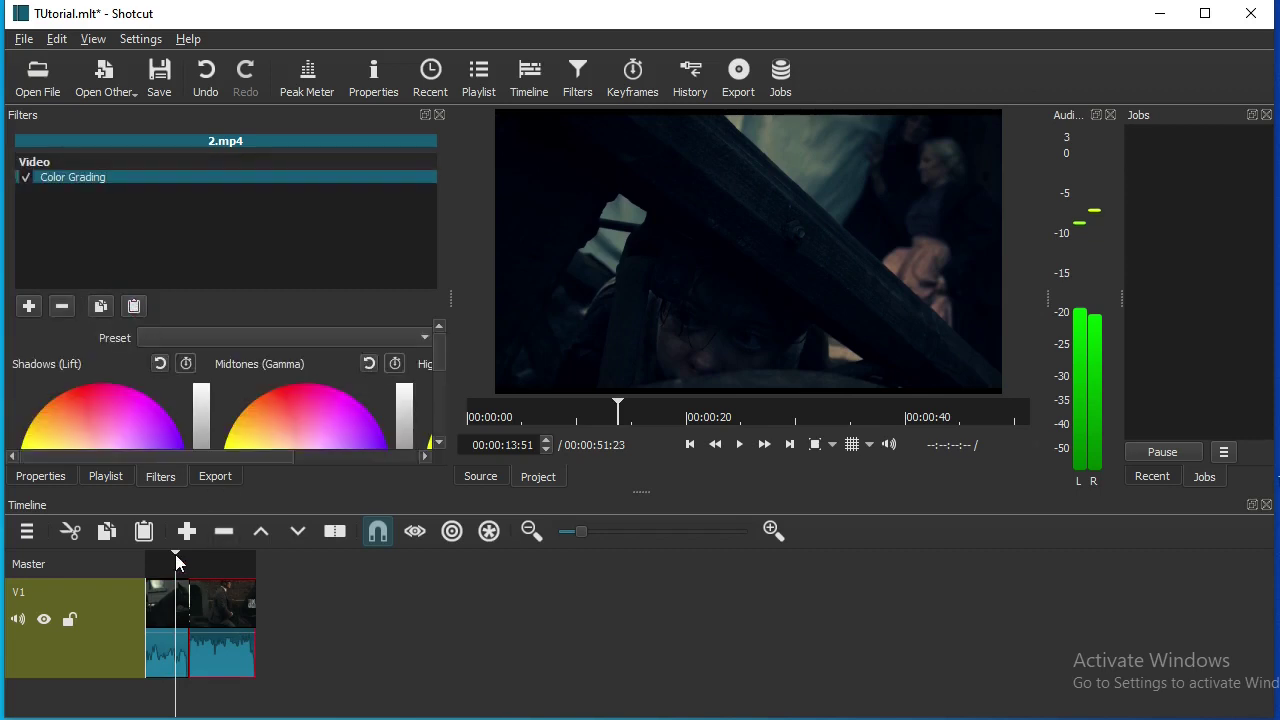
Toggle Color Grading off and on over 2.mp4 during playback, leaving it enabled.
drag(175, 554, 221, 570)
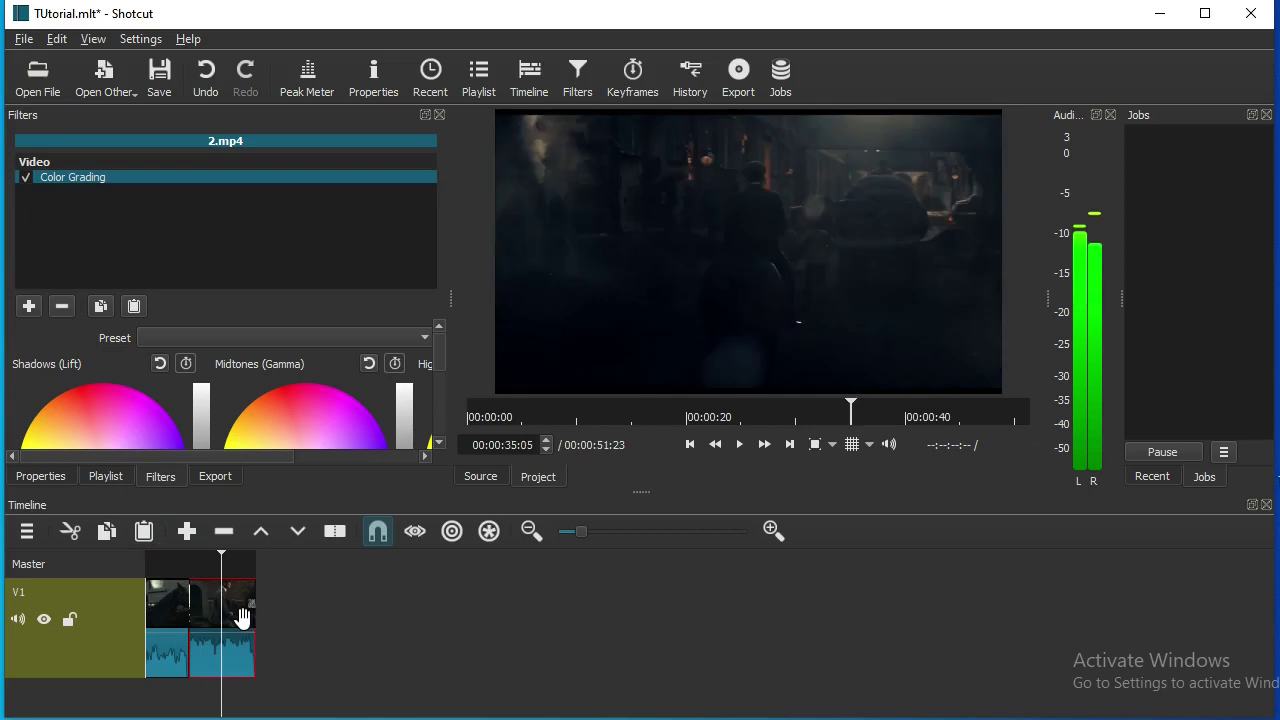
click(28, 177)
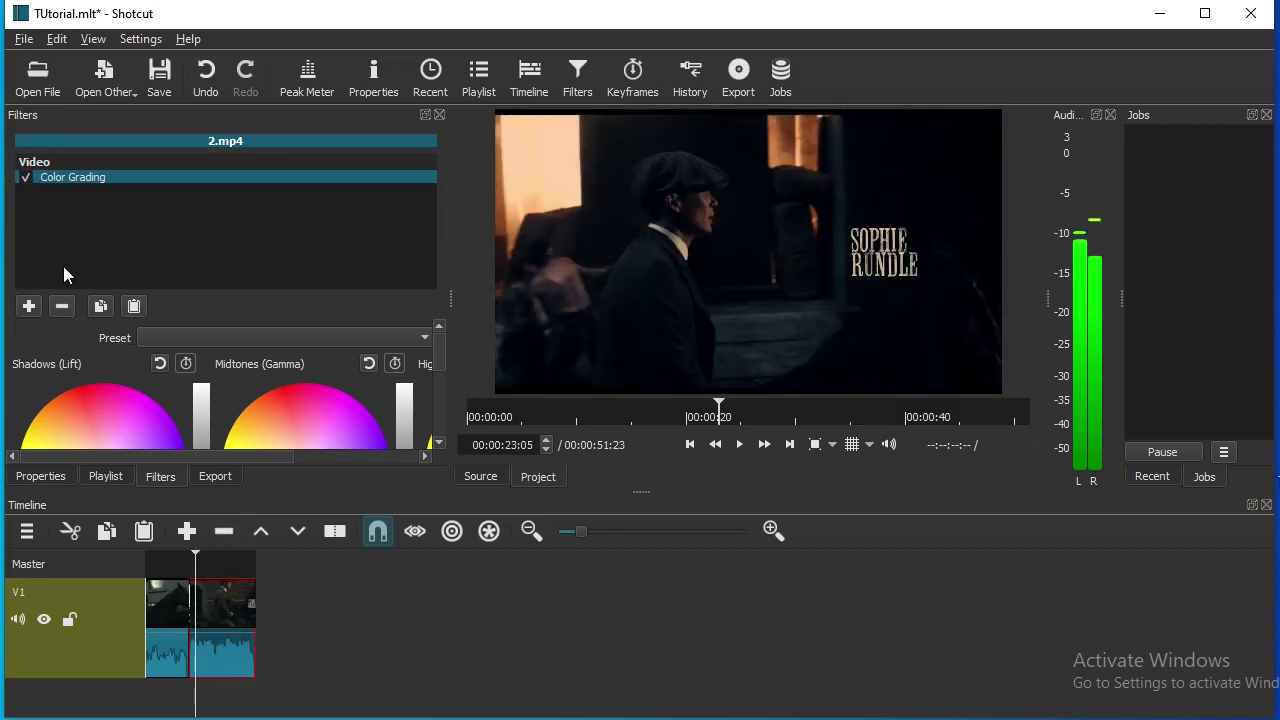
click(25, 177)
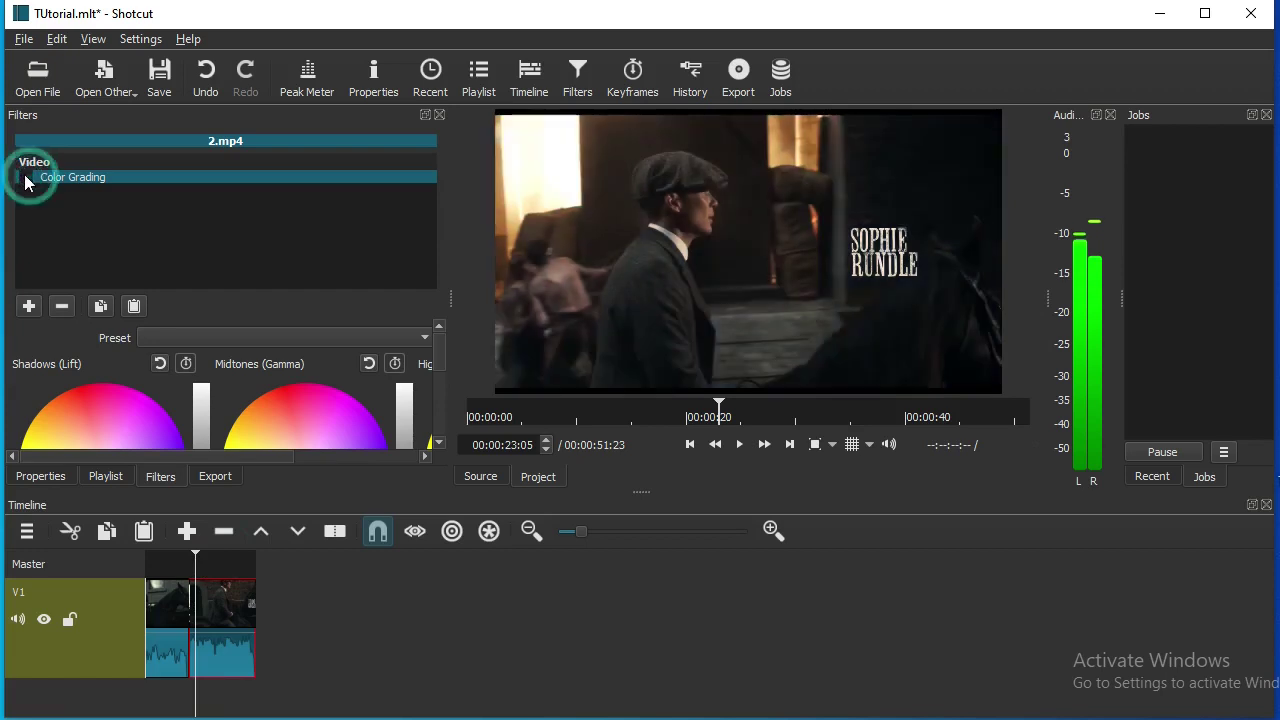
click(25, 177)
key(space)
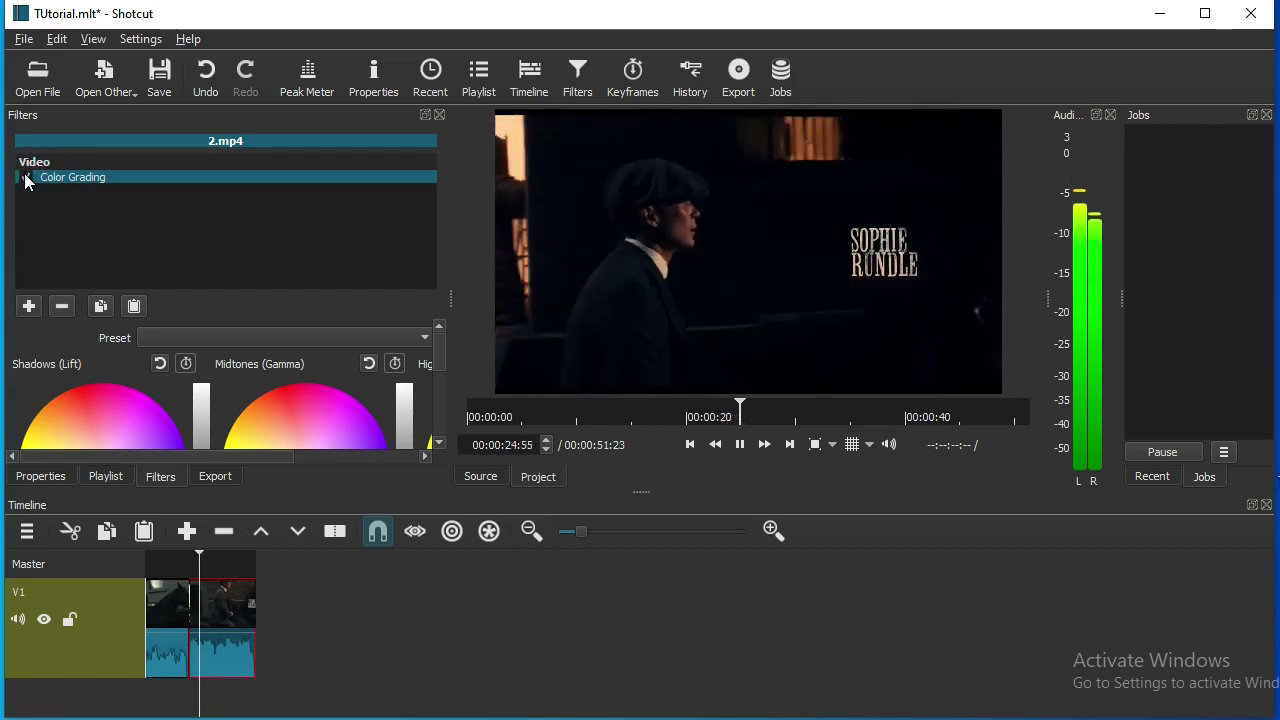
key(space)
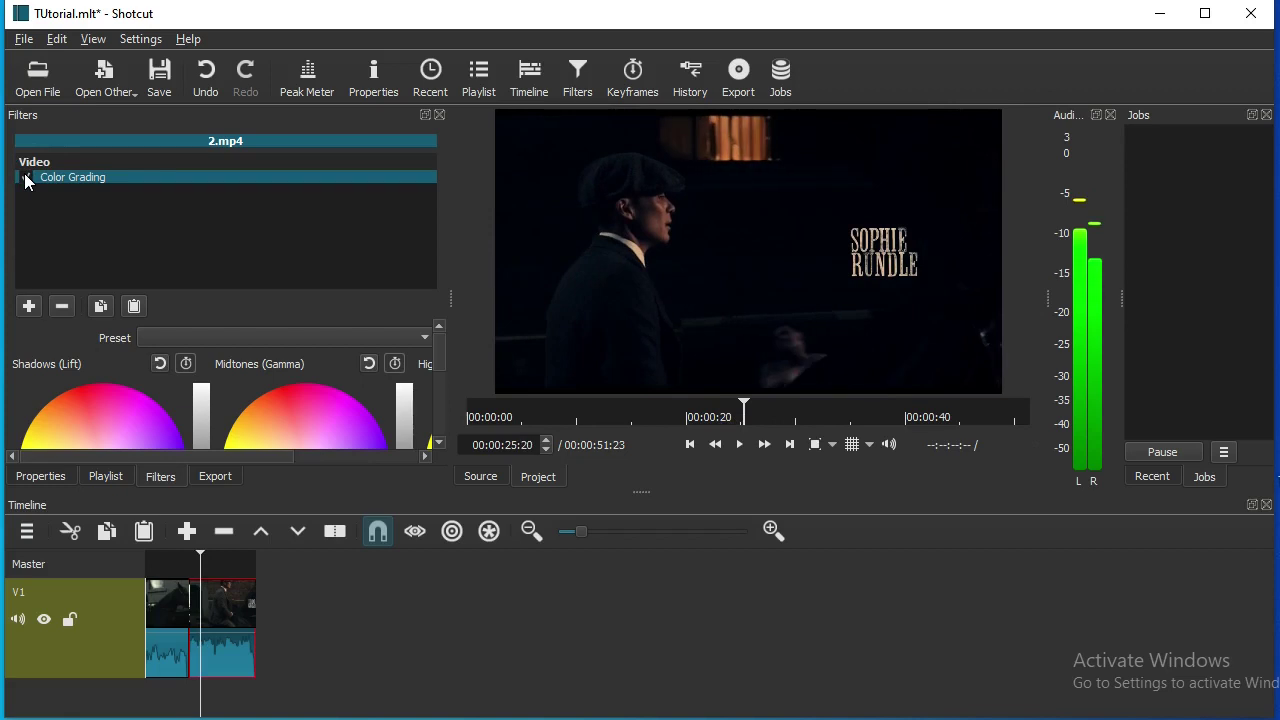
click(26, 180)
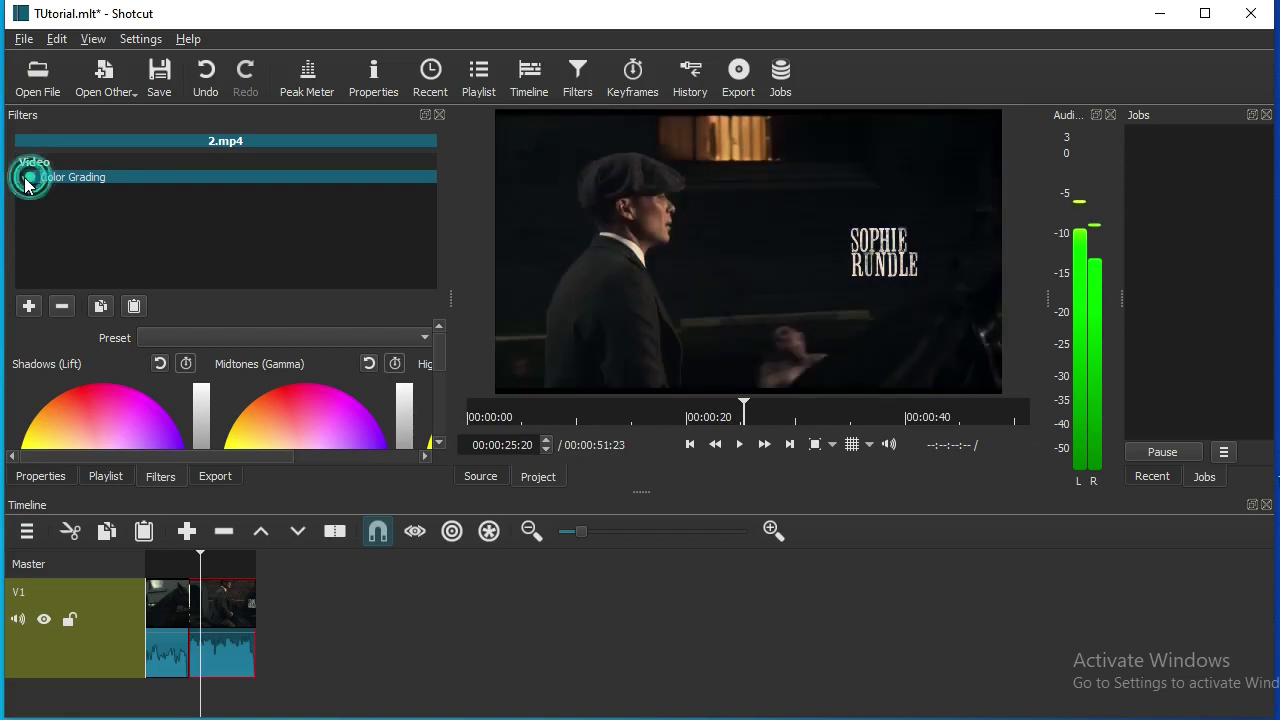
click(26, 180)
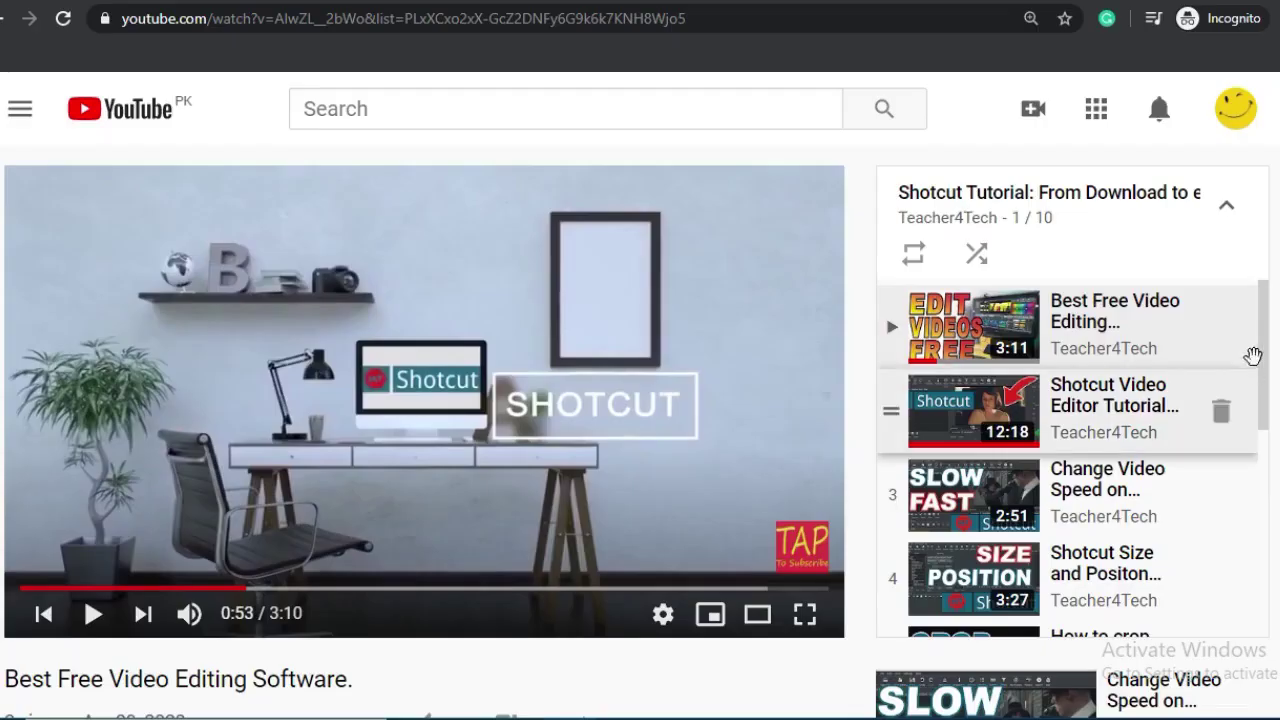
Scroll the playlist panel and open the Shotcut tutorial video.
mouse_move(1258, 350)
mouse_down()
mouse_move(1268, 558)
mouse_move(1257, 400)
mouse_up()
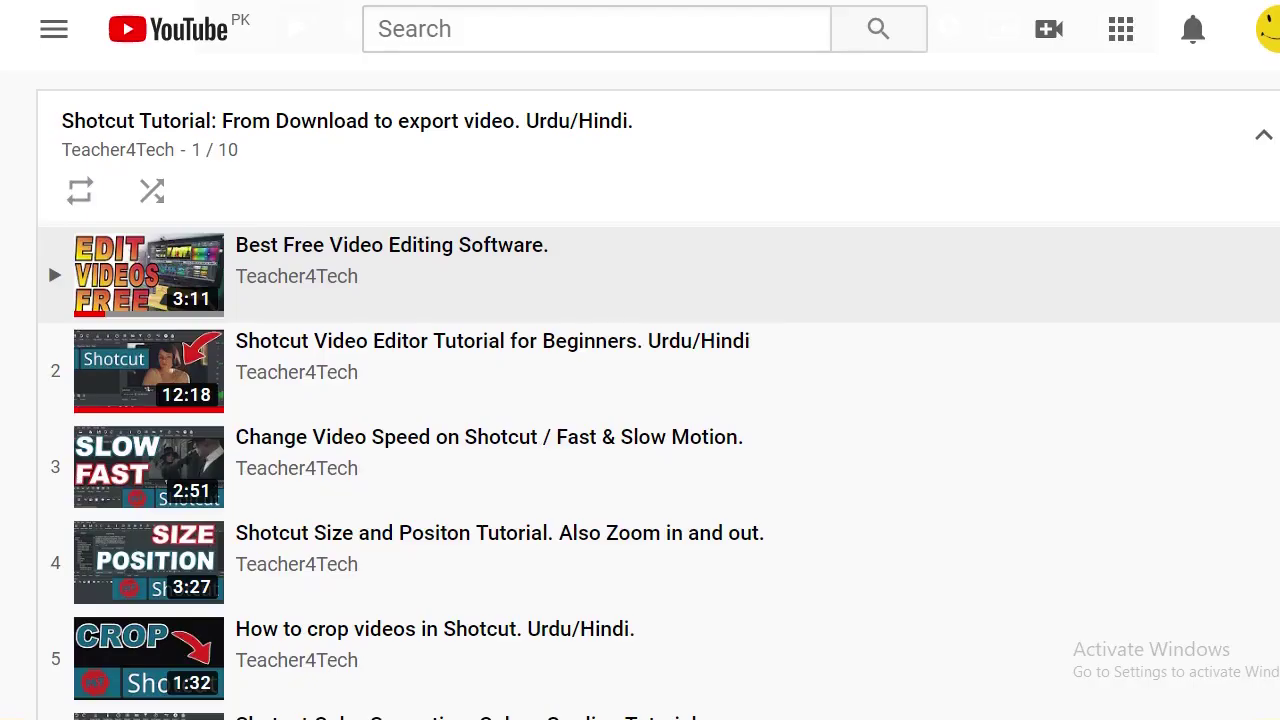
scroll(640, 470, down, 2)
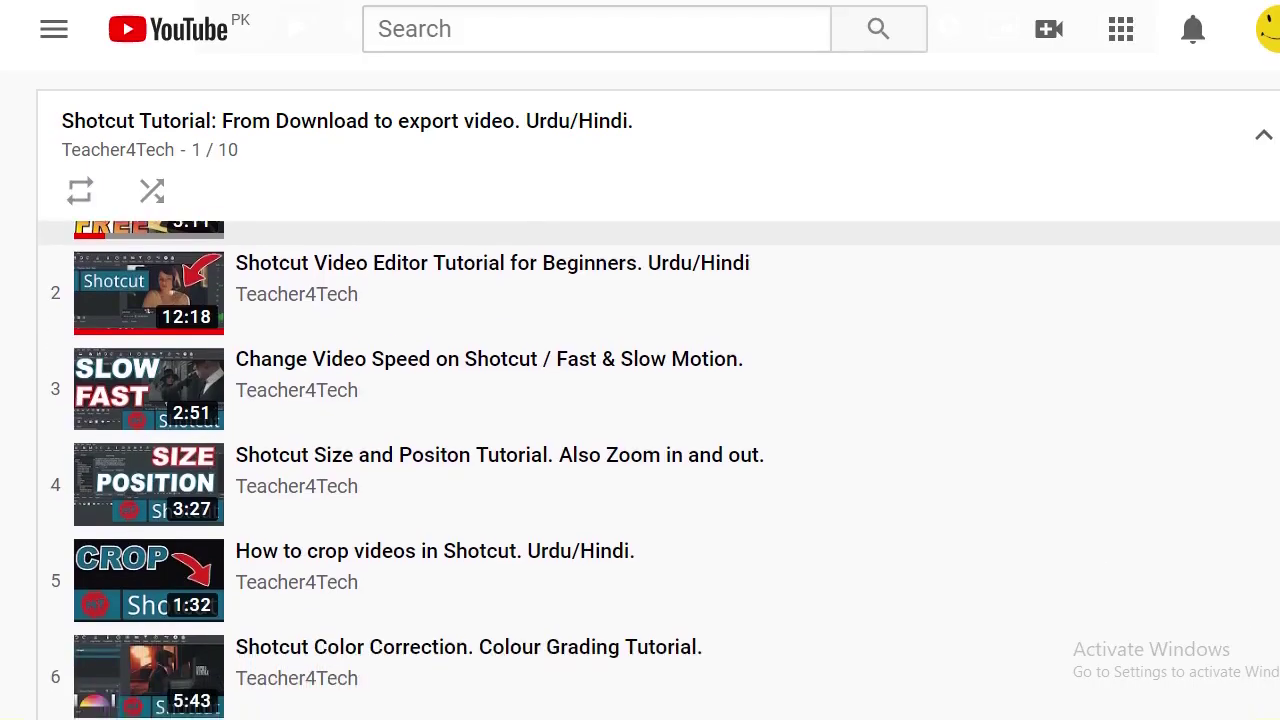
scroll(640, 470, down, 2)
scroll(640, 470, down, 3)
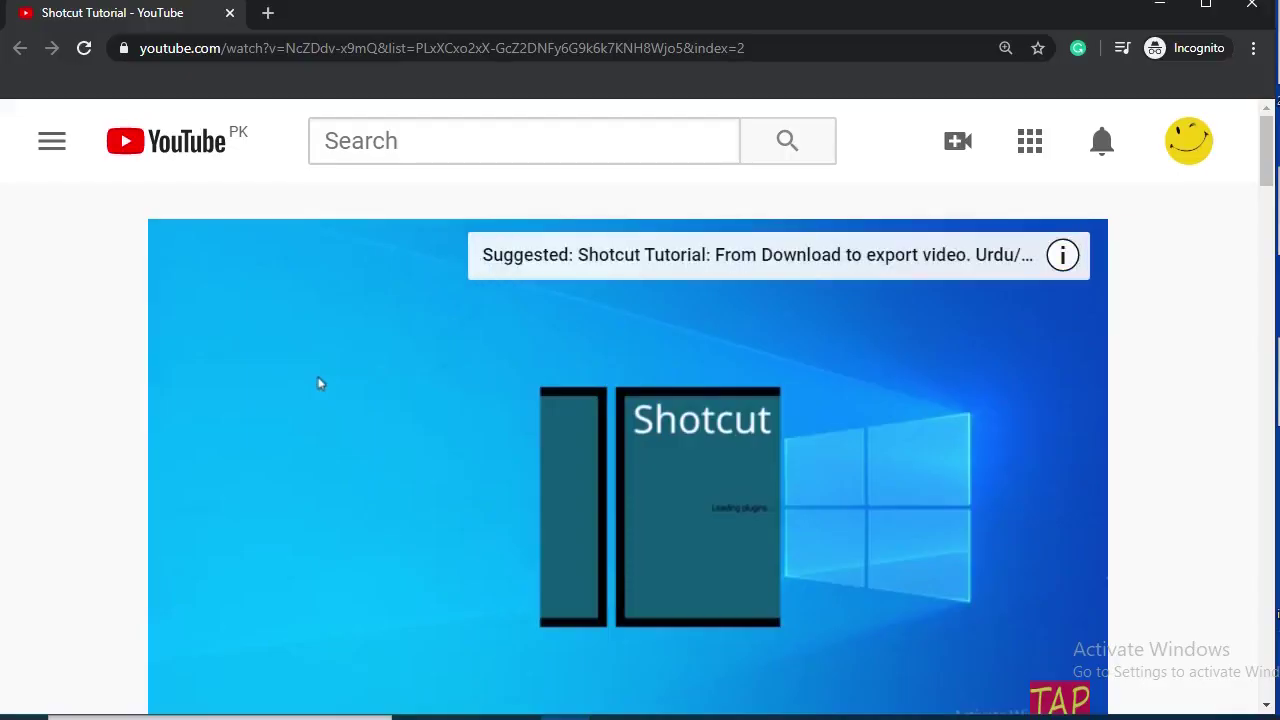
click(980, 264)
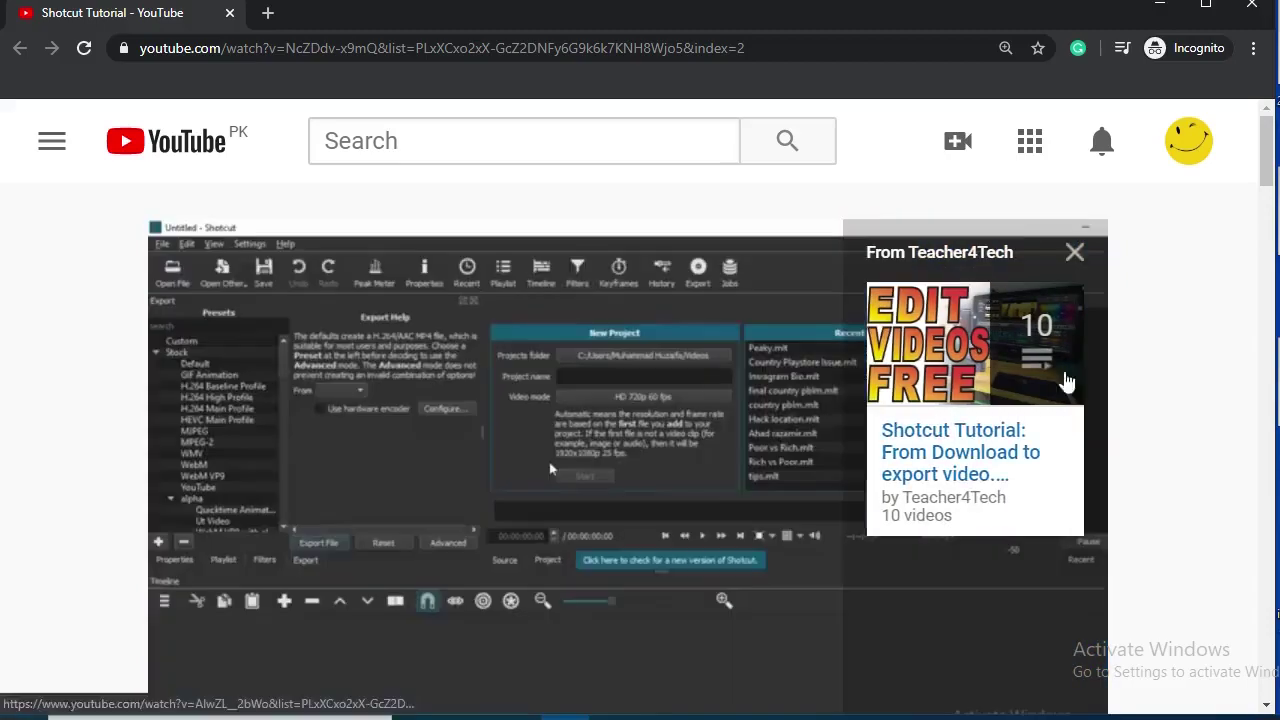
Expand the video's description with SHOW MORE and follow its playlist link.
scroll(1068, 383, down, 5)
click(229, 434)
click(284, 460)
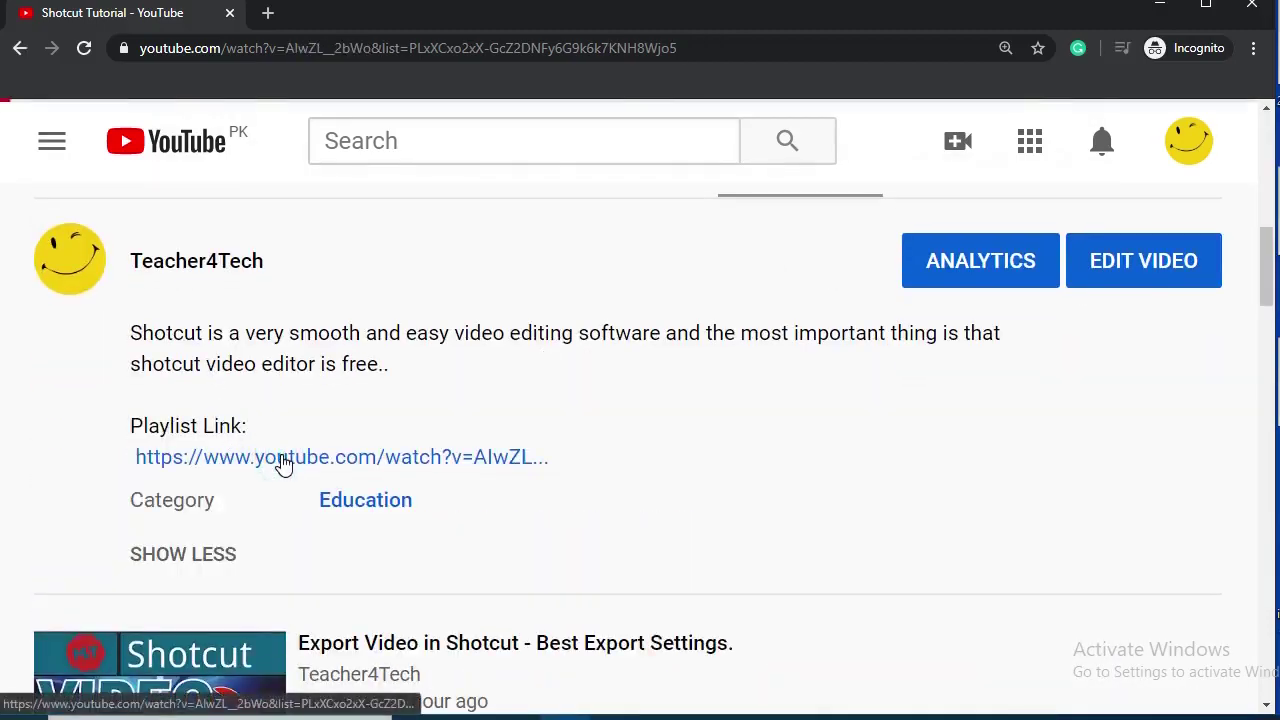
Like the Best Free Video Editing Software video and subscribe with All notifications on.
scroll(908, 290, down, 5)
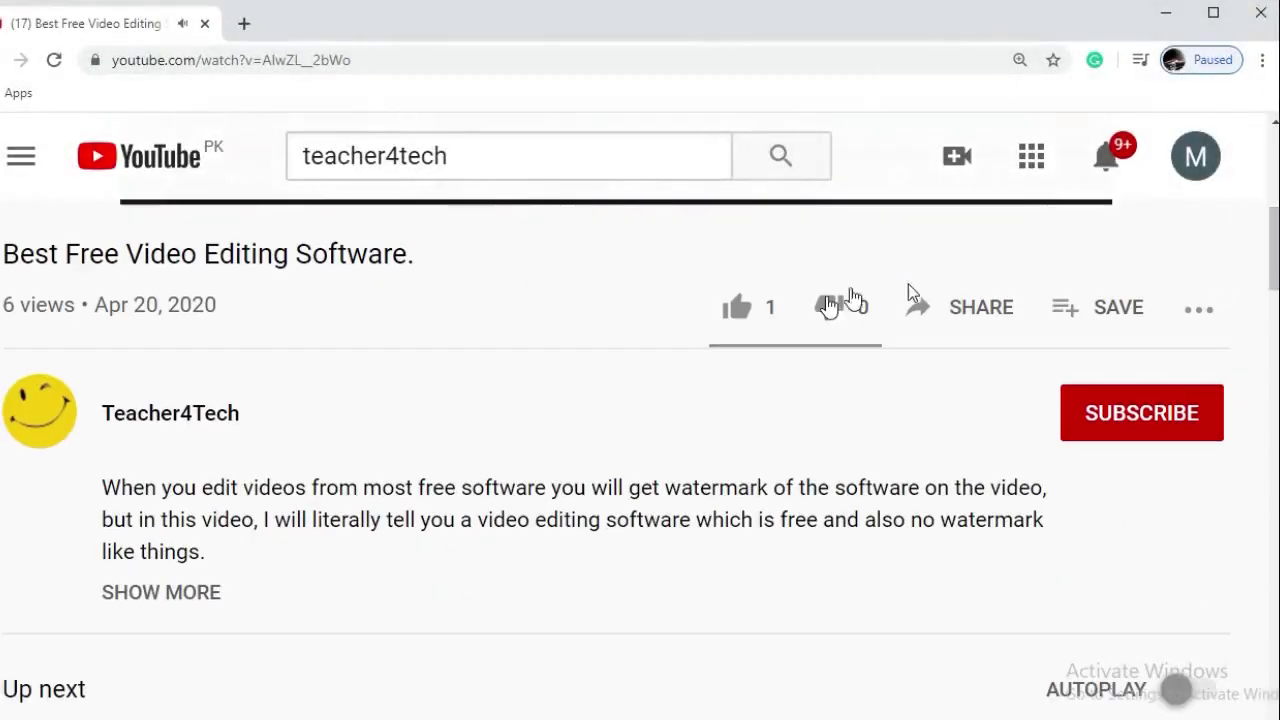
click(737, 310)
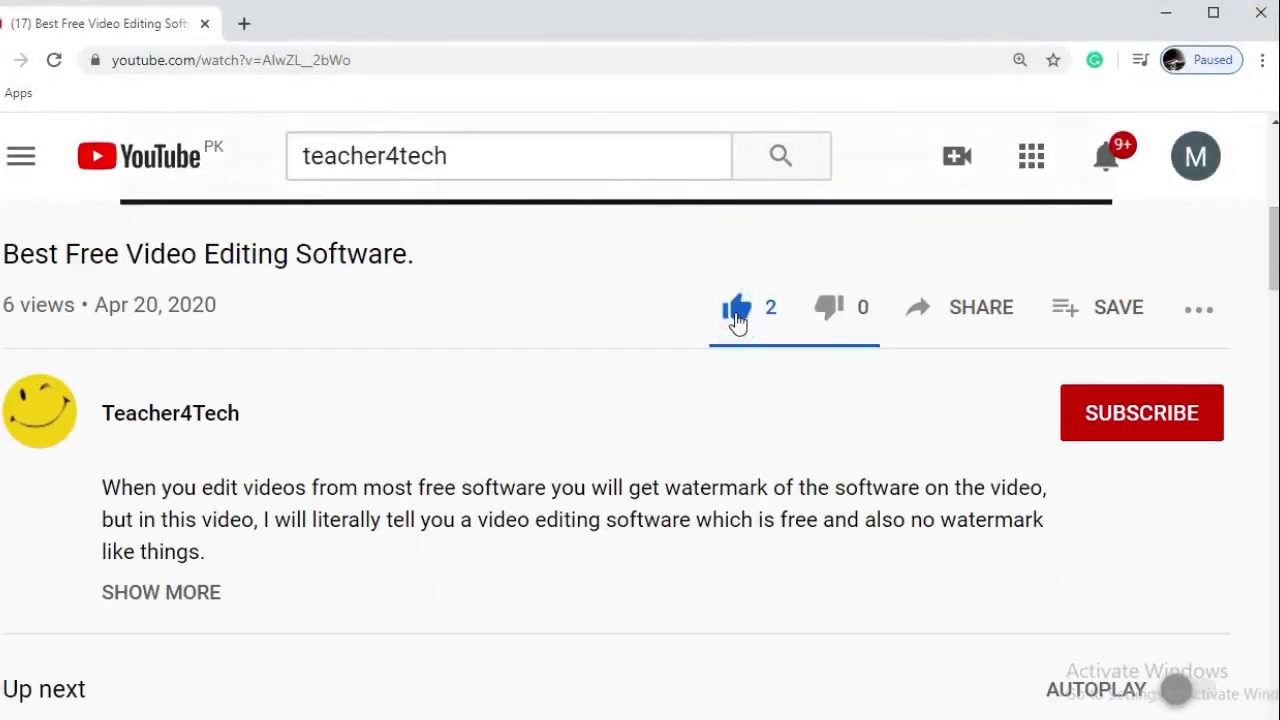
click(1117, 426)
click(1203, 414)
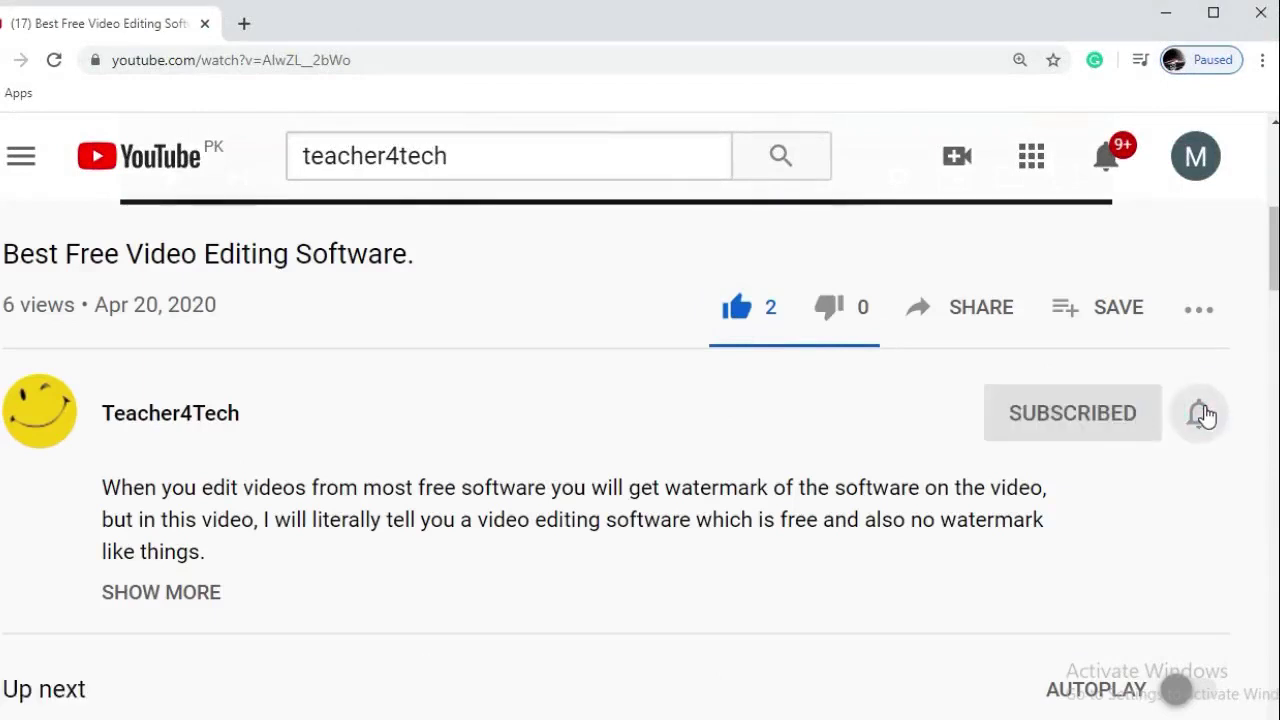
click(1148, 482)
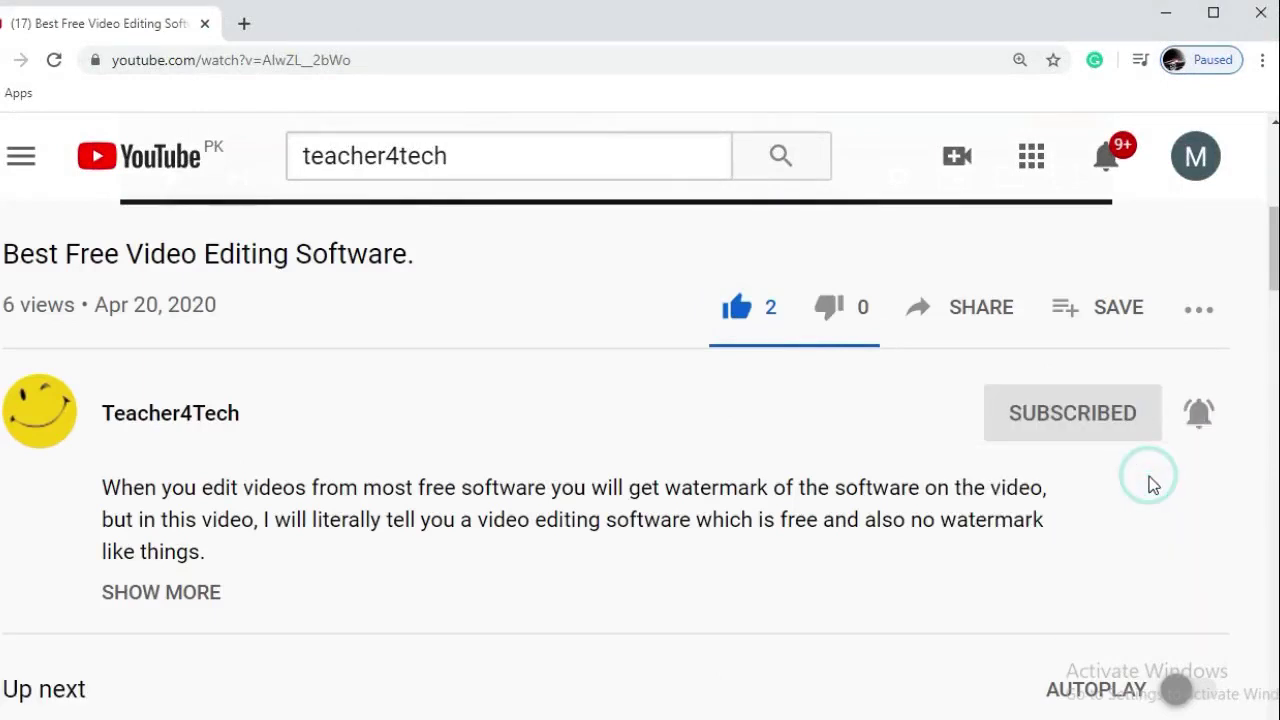